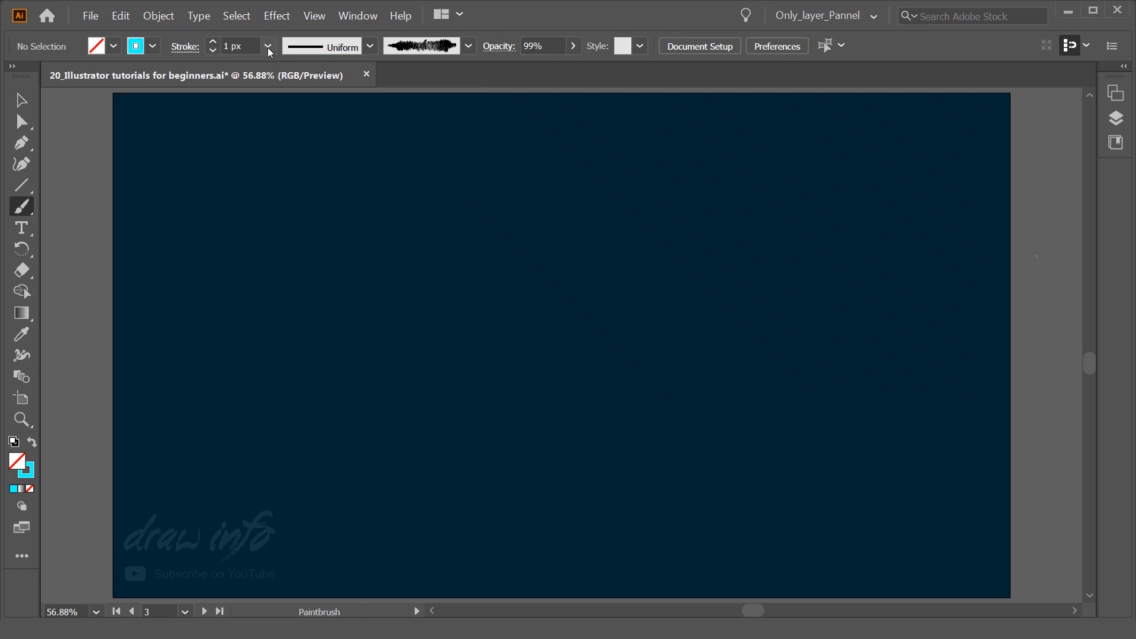
- Set the stroke weight to 2 px and choose the 3 pt. Round brush for painting
left_click(268, 47)
left_click(280, 89)
left_click(469, 46)
mouse_move(469, 90)
left_mouse_down()
mouse_move(471, 148)
mouse_move(469, 76)
left_mouse_up()
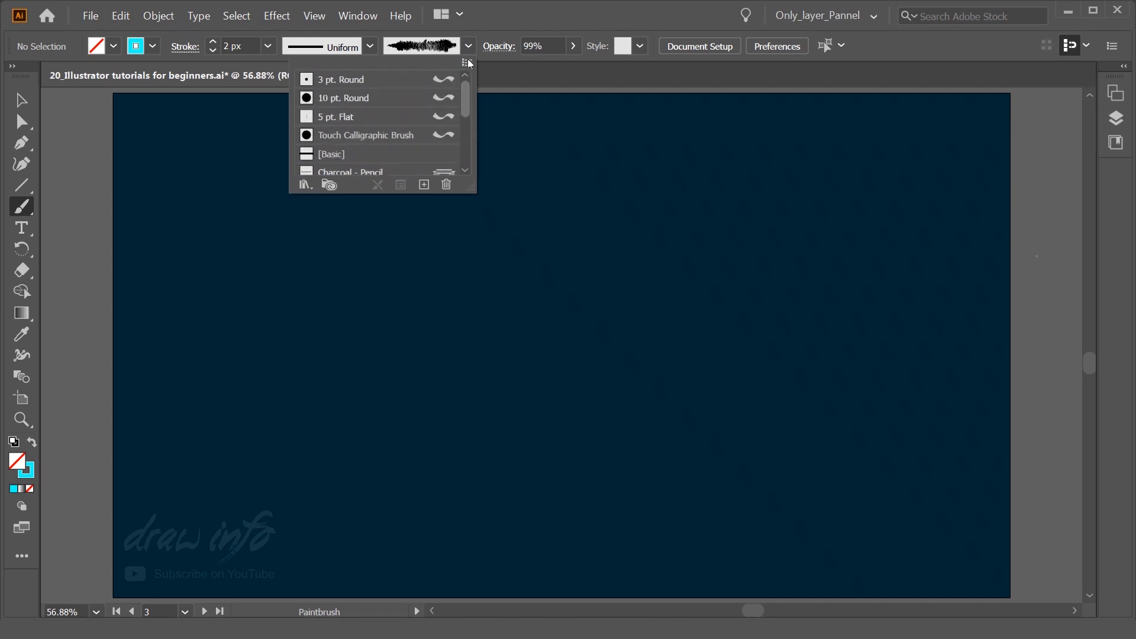
key("v")
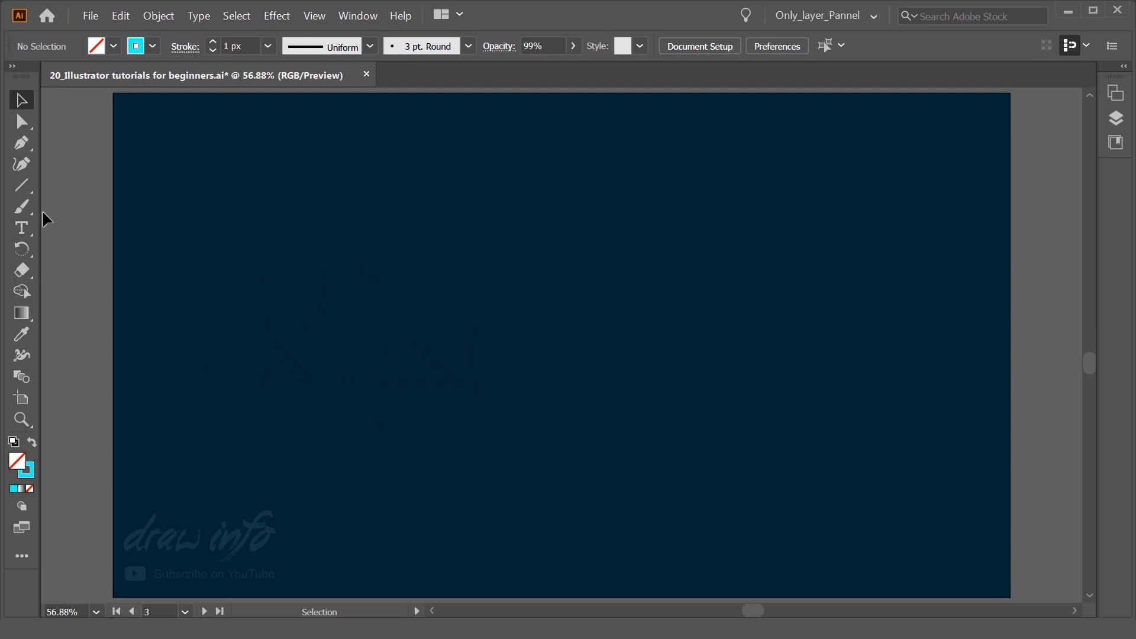
- Paint a long peaked curve and a short hooked curve below it with the Paintbrush tool
left_click(24, 207)
mouse_move(241, 368)
left_mouse_down()
mouse_move(432, 250)
mouse_move(494, 320)
left_mouse_up()
left_click_drag(416, 377, 424, 317)
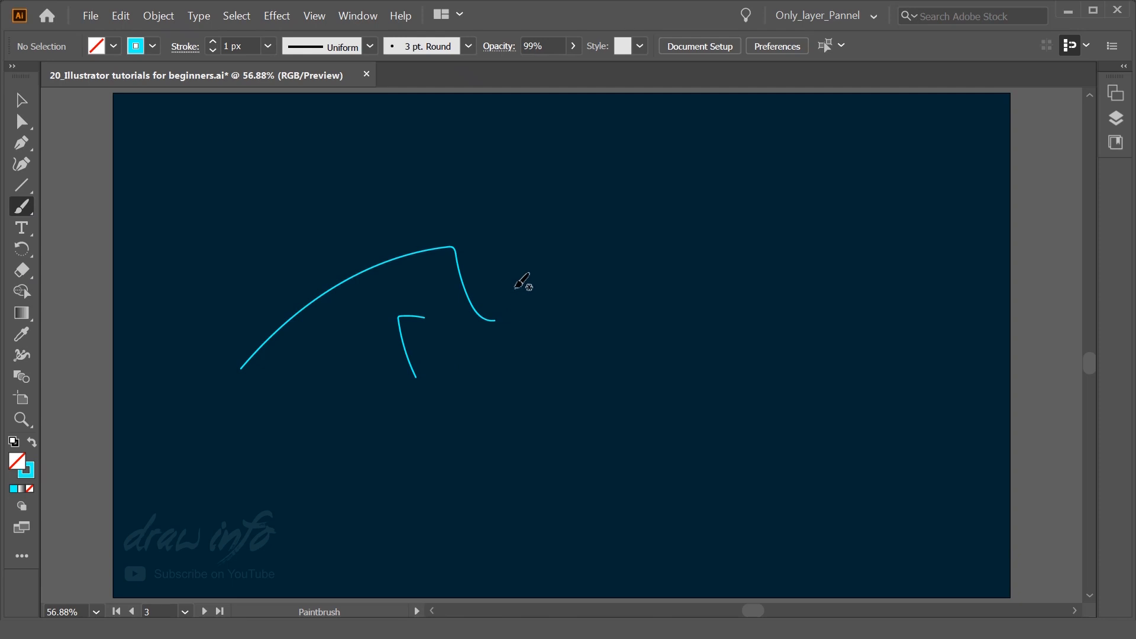
- Select both painted curves and set their stroke weight to 7 px
key("v")
left_click_drag(517, 219, 221, 462)
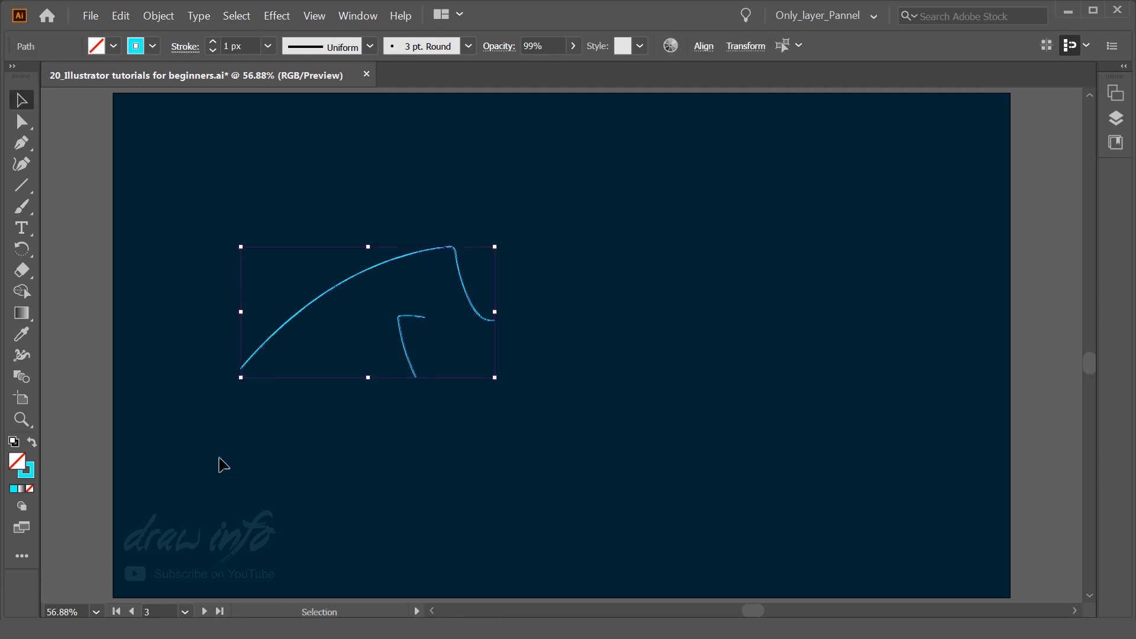
left_click(268, 46)
left_click(284, 180)
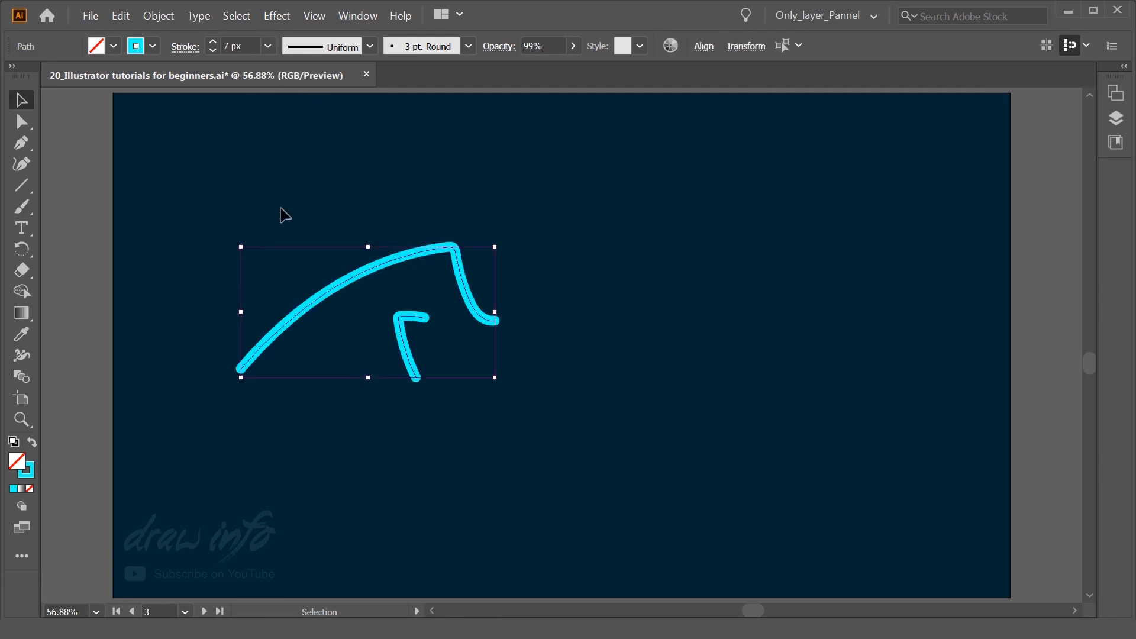
- Delete both painted curves from the artboard
left_click(190, 322)
mouse_move(153, 241)
left_mouse_down()
mouse_move(451, 411)
mouse_move(500, 451)
left_mouse_up()
key("Delete")
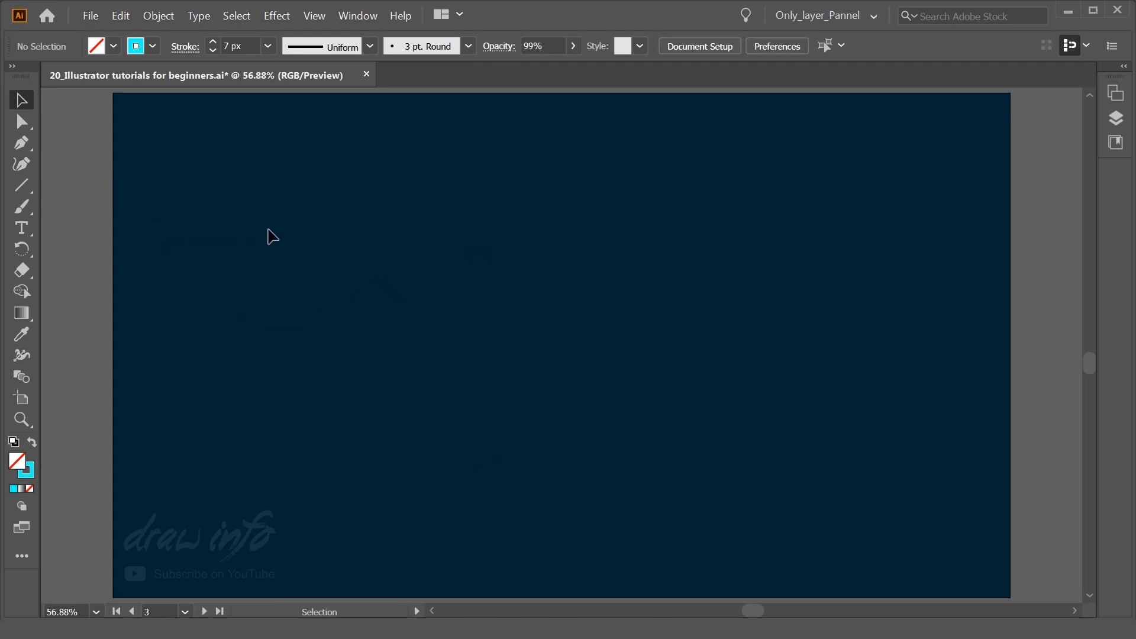
- Paint one continuous winding stroke about 816 px wide and 589 px high with the Paintbrush, and select it
key("b")
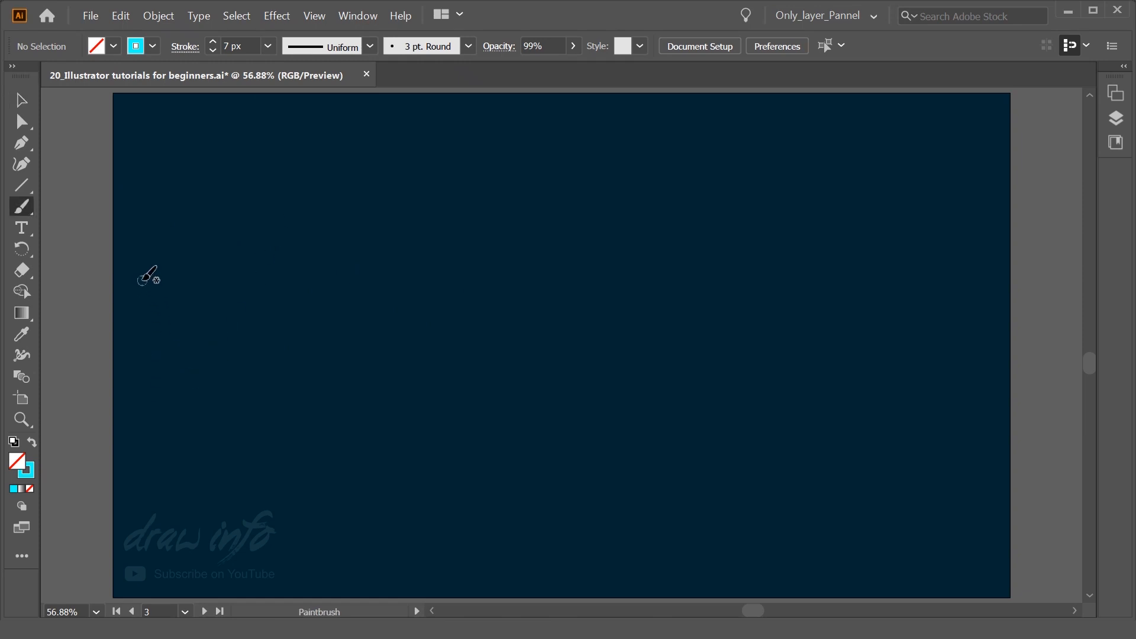
mouse_move(168, 354)
left_mouse_down()
mouse_move(265, 268)
mouse_move(296, 324)
mouse_move(294, 366)
mouse_move(375, 320)
mouse_move(323, 433)
mouse_move(423, 437)
mouse_move(489, 342)
mouse_move(453, 291)
mouse_move(460, 230)
mouse_move(405, 219)
mouse_move(403, 268)
mouse_move(356, 239)
mouse_move(417, 175)
mouse_move(512, 213)
mouse_move(539, 238)
mouse_move(543, 264)
mouse_move(501, 279)
left_mouse_up()
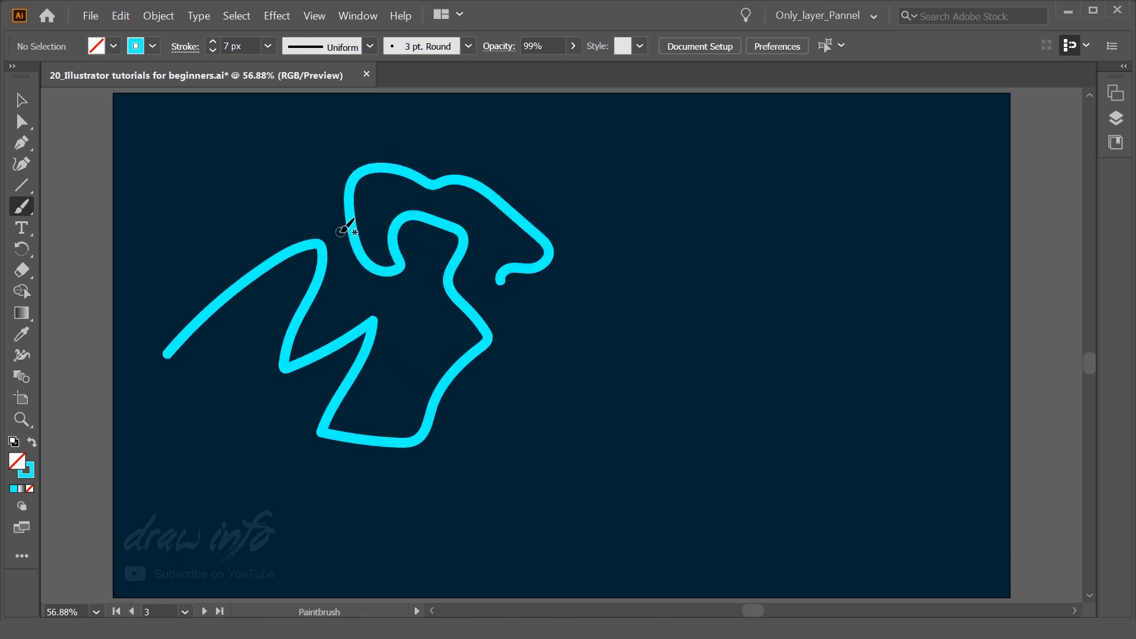
key("v")
mouse_move(588, 135)
left_mouse_down()
mouse_move(279, 434)
mouse_move(200, 456)
left_mouse_up()
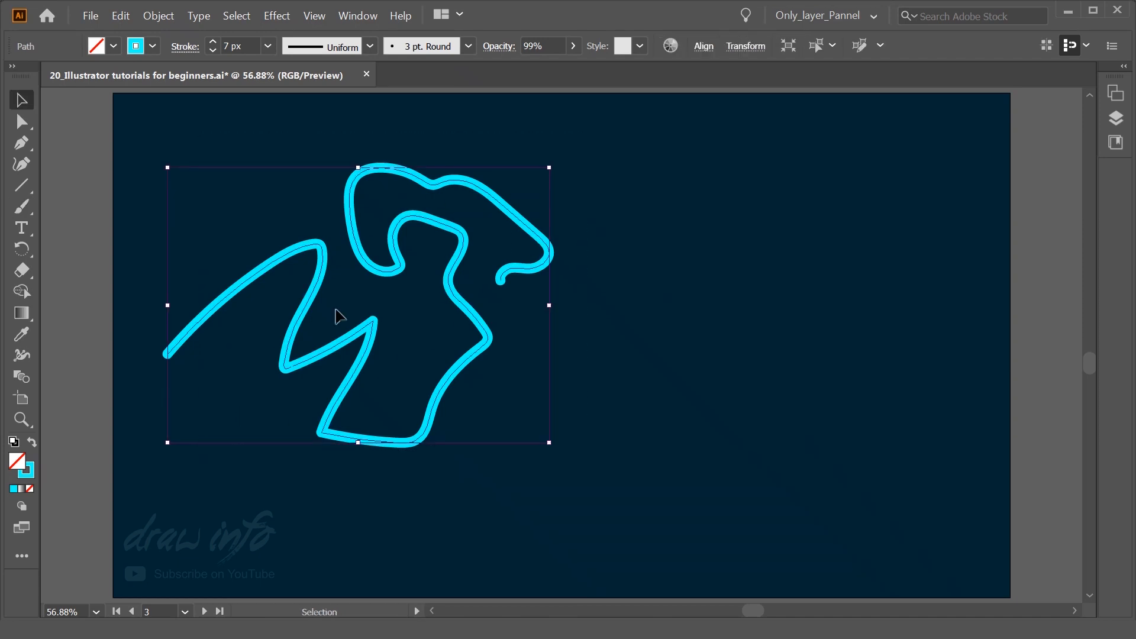
- Display the Properties panel and reselect the winding path to show its appearance settings
left_click(345, 19)
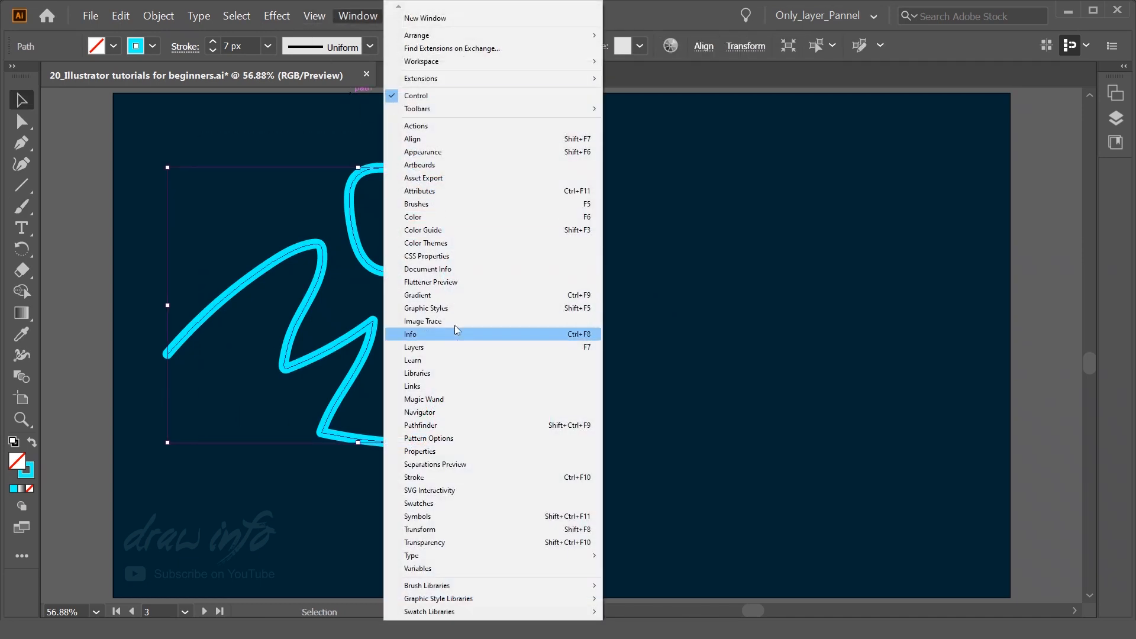
left_click(448, 452)
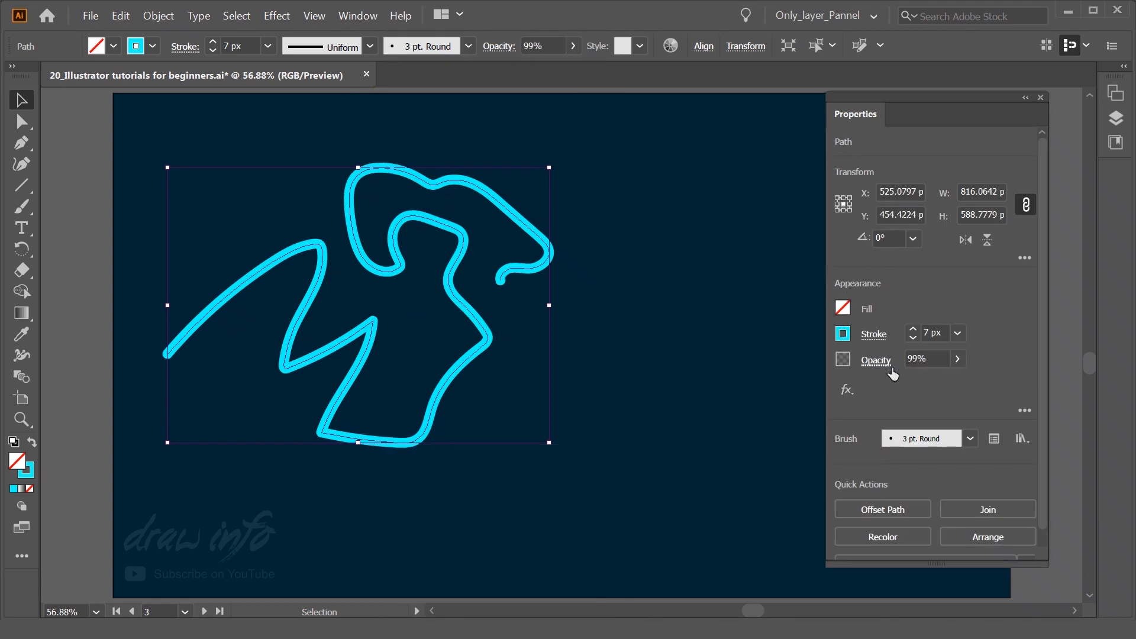
left_click(643, 396)
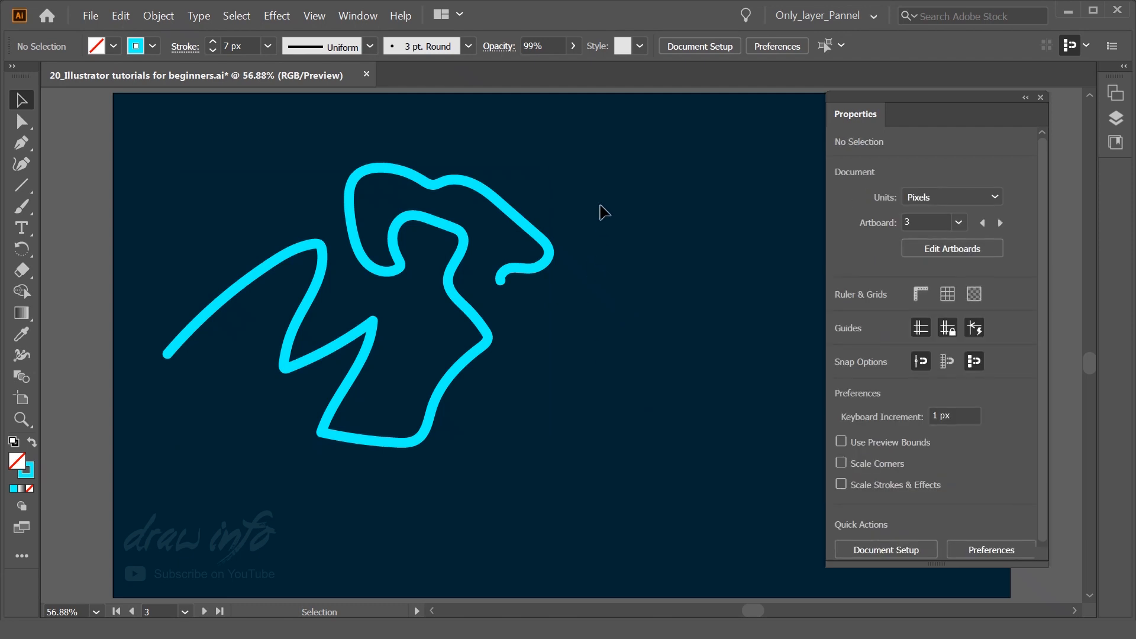
left_click_drag(600, 211, 347, 469)
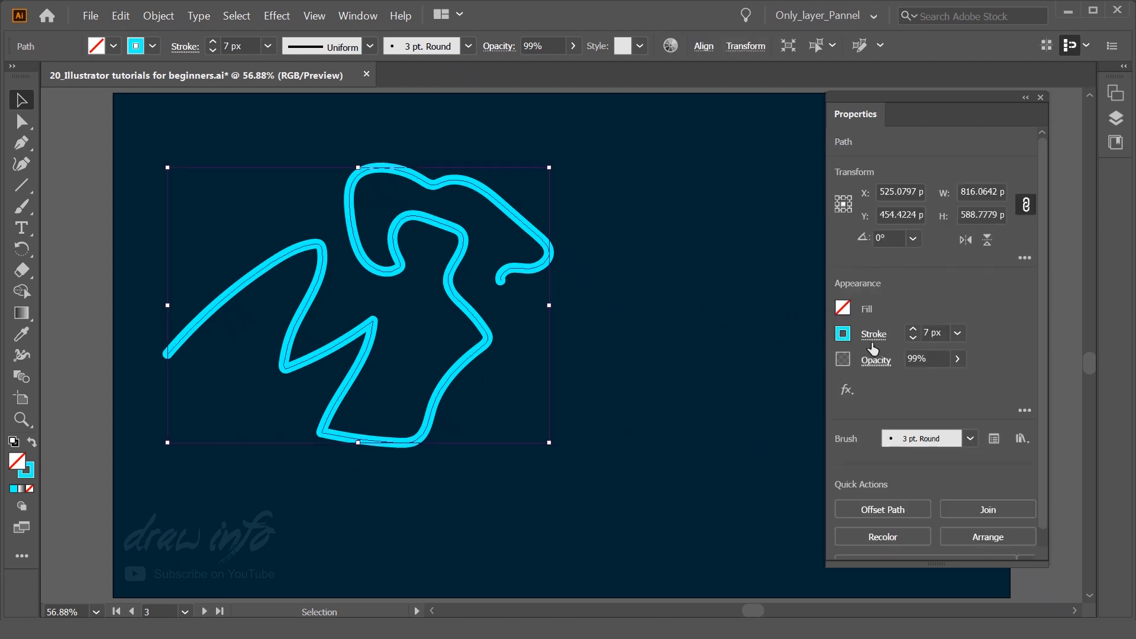
- Try a 15 px stroke weight on the winding path and settle on 10 px
left_click(958, 335)
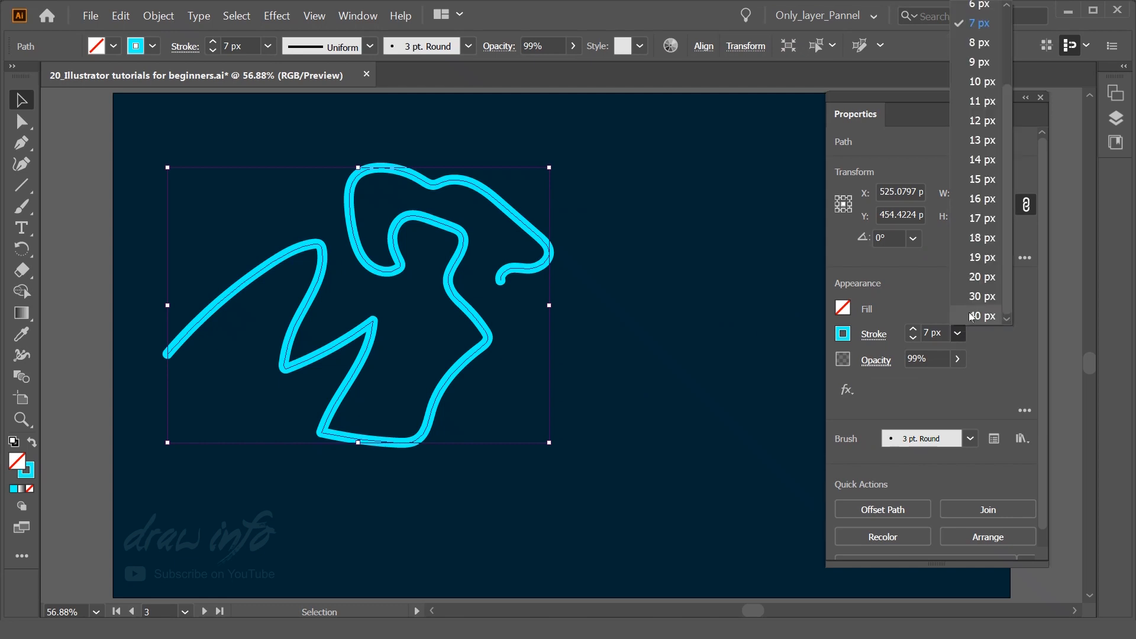
left_click(982, 180)
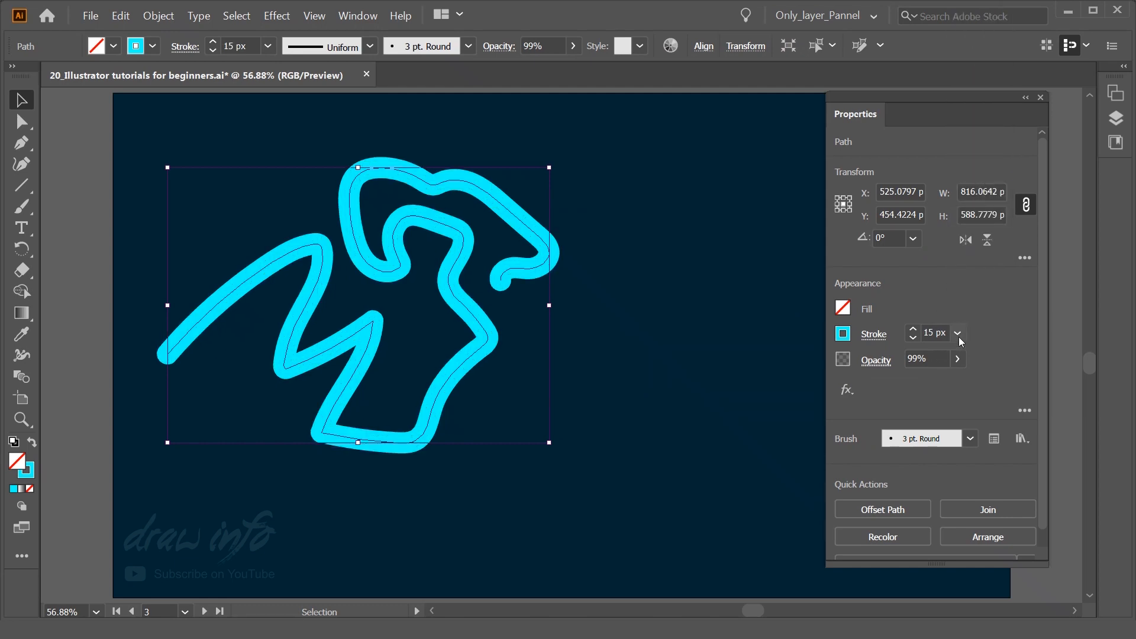
left_click(958, 334)
left_click(982, 81)
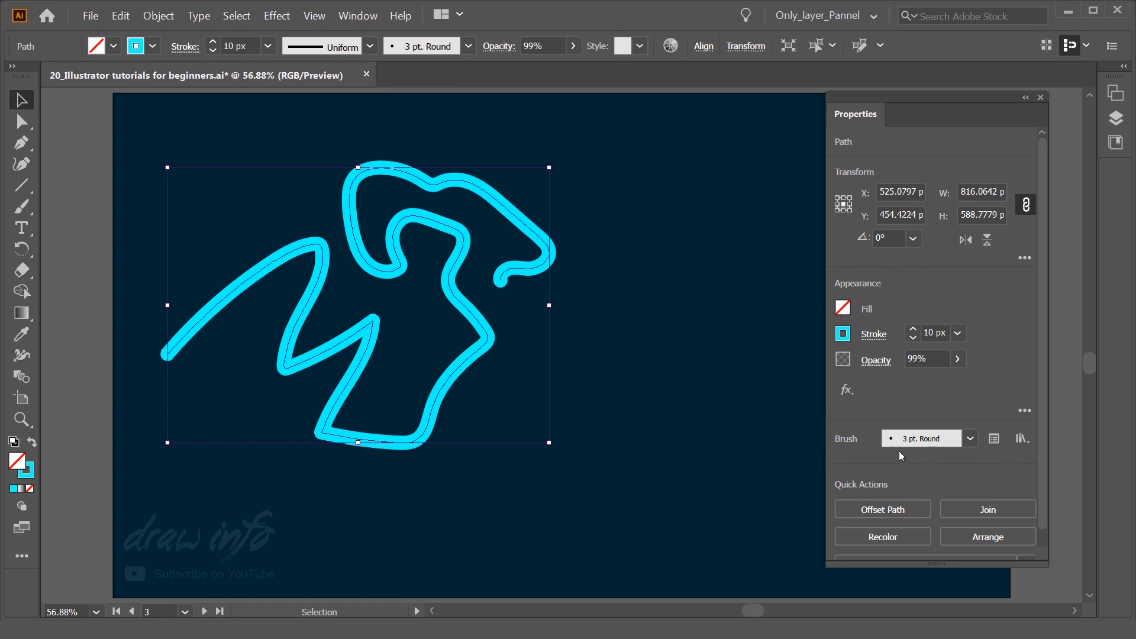
- Try the 10 pt. Round, 5 pt. Flat, Touch Calligraphic, [Basic] and 3 pt. Round brushes on the path, ending with 10 pt. Round
left_click(971, 439)
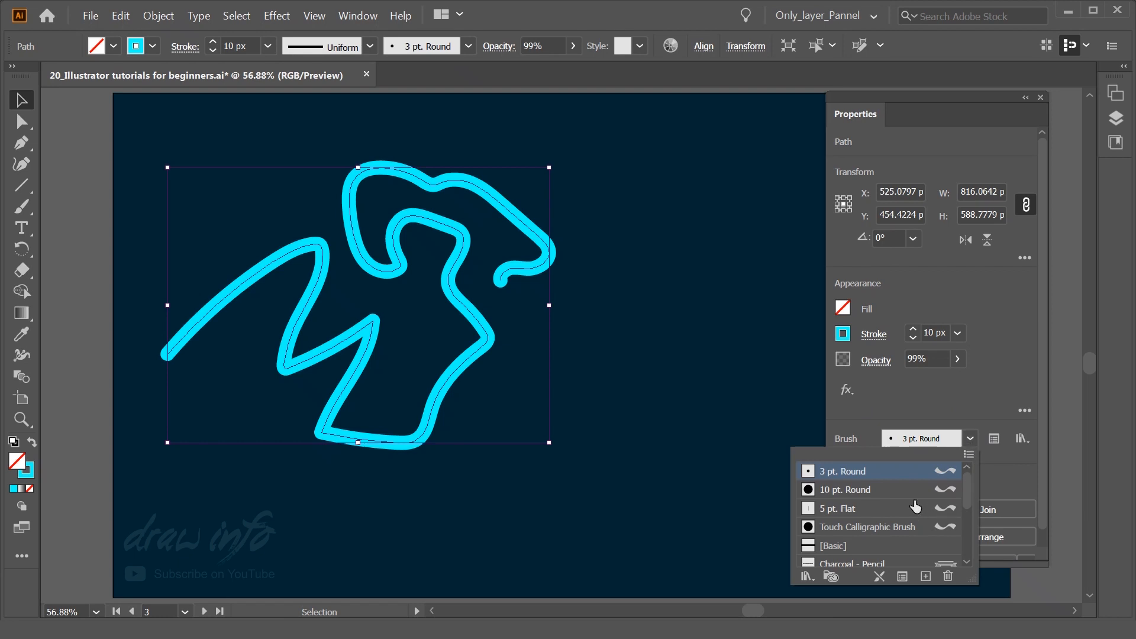
mouse_move(968, 499)
left_mouse_down()
mouse_move(972, 547)
mouse_move(969, 469)
left_mouse_up()
left_click(875, 491)
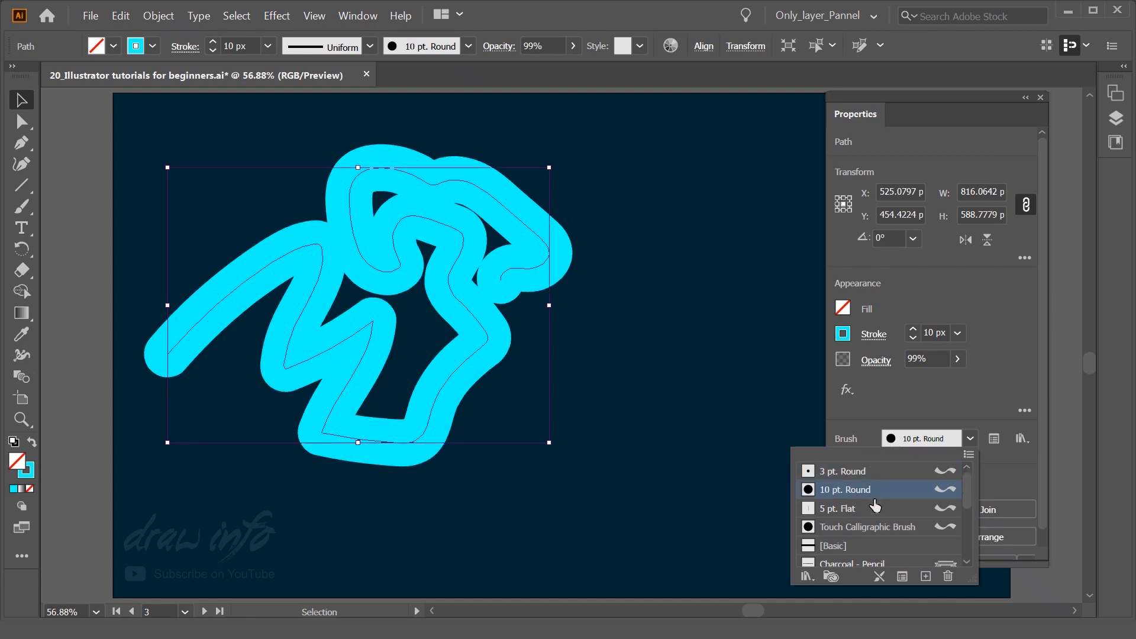
left_click(875, 509)
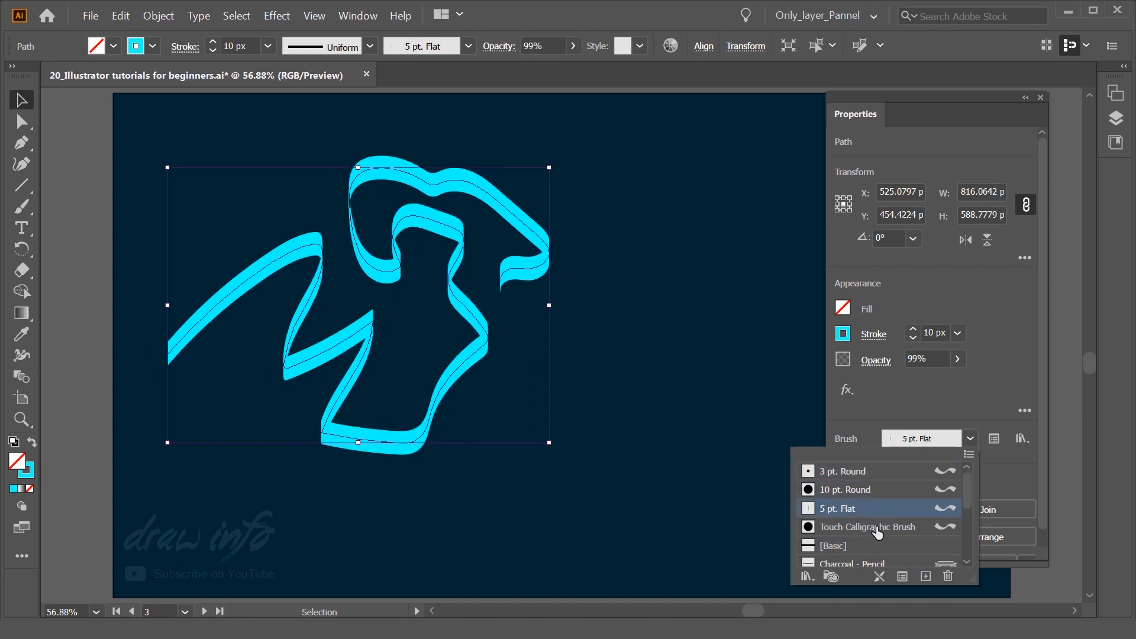
left_click(877, 529)
left_click(874, 546)
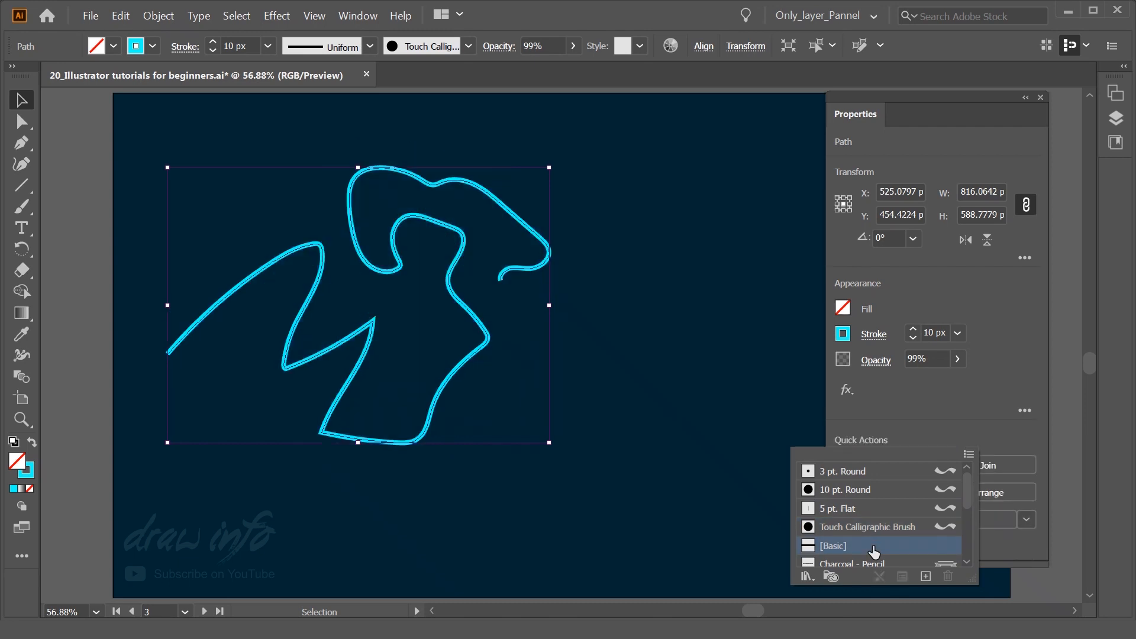
left_click(891, 473)
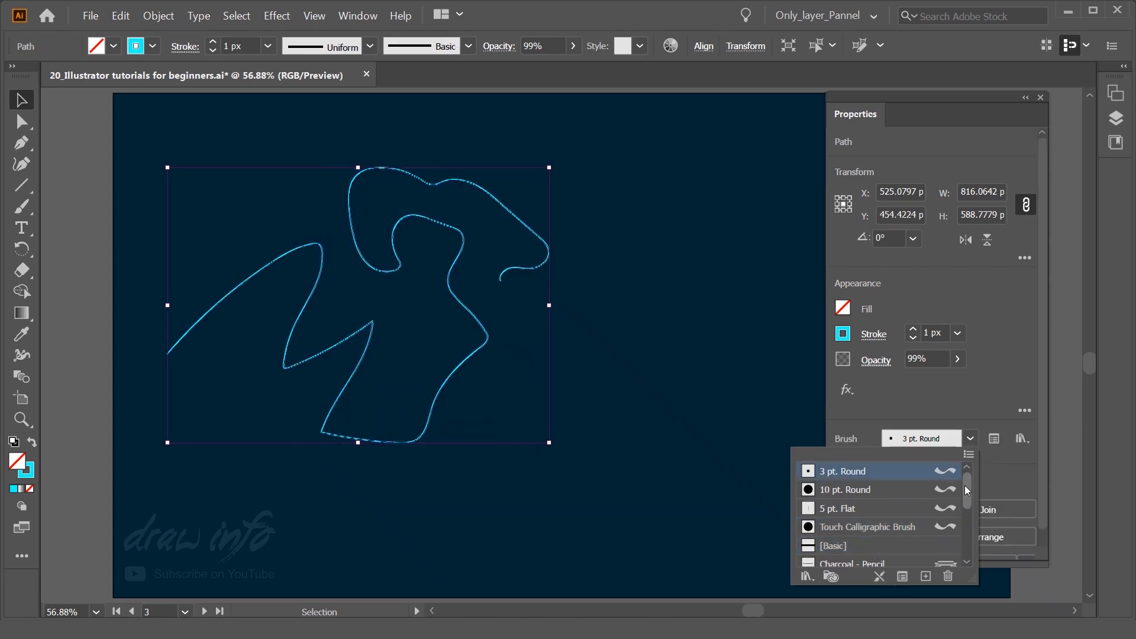
left_click(892, 491)
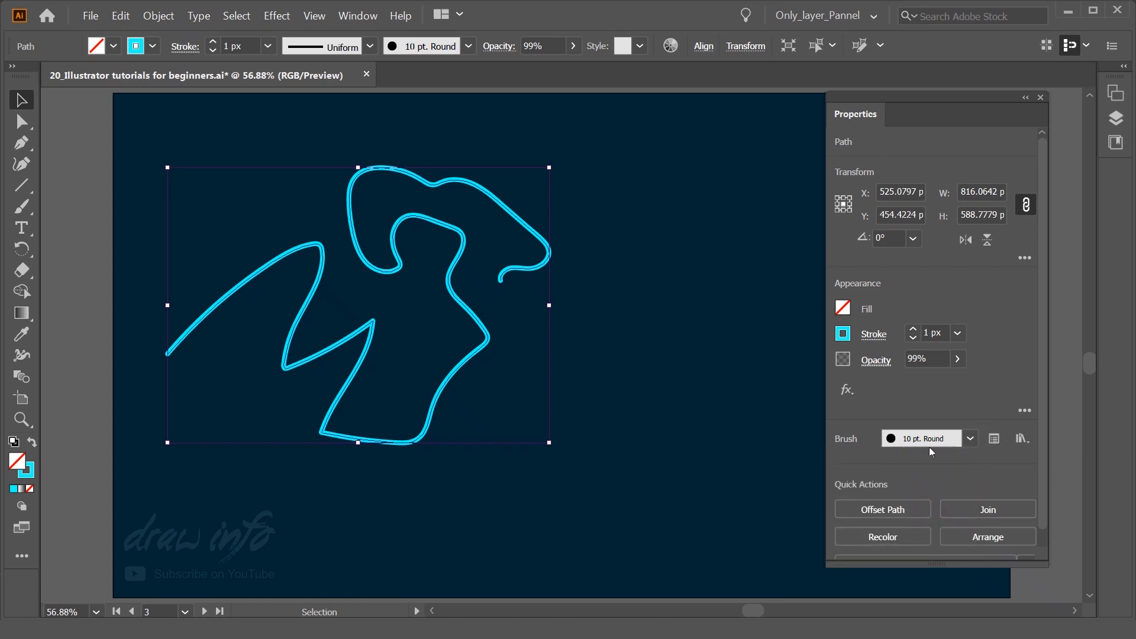
- Open the path's calligraphic stroke options, set roundness to 65% and size to 42 pt, and enable the preview
left_click(994, 439)
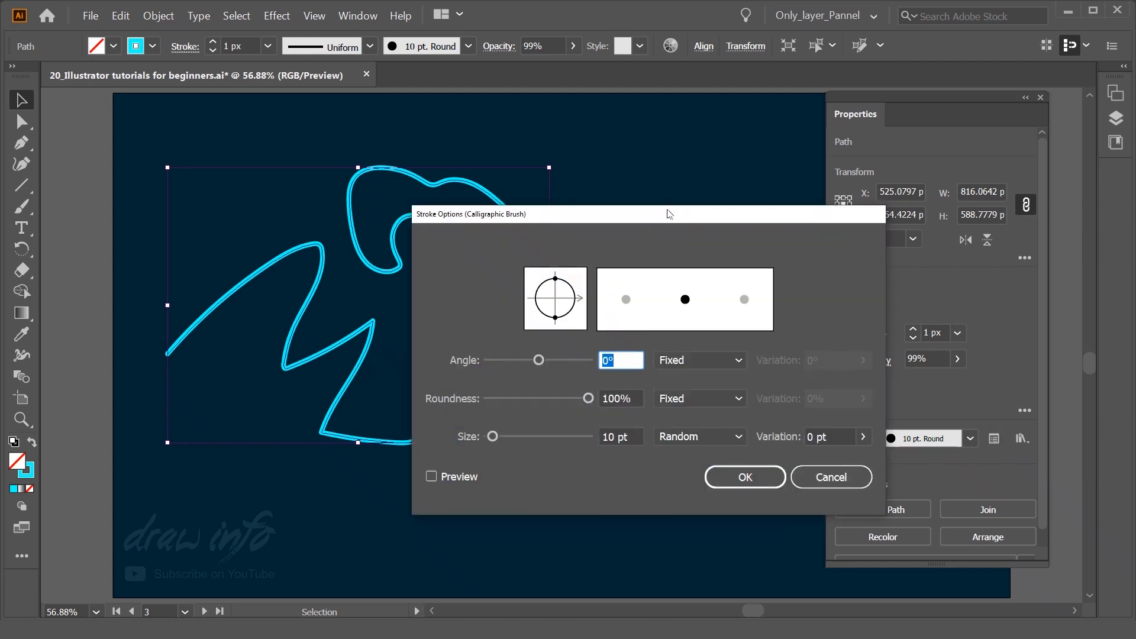
left_click_drag(665, 212, 728, 202)
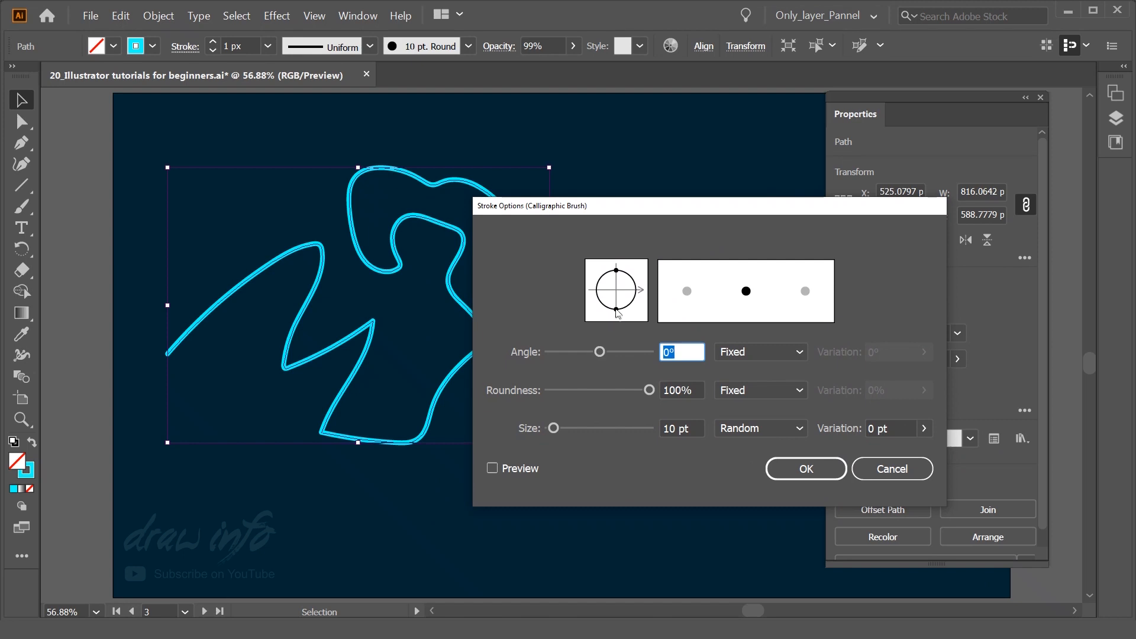
left_click_drag(616, 310, 607, 307)
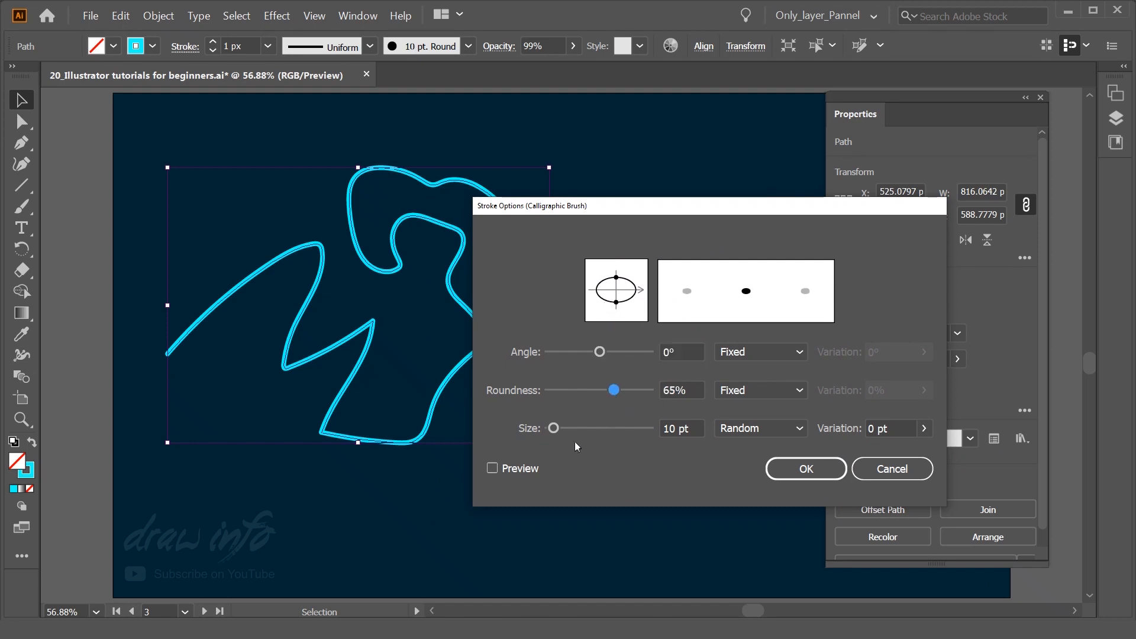
left_click_drag(554, 429, 569, 430)
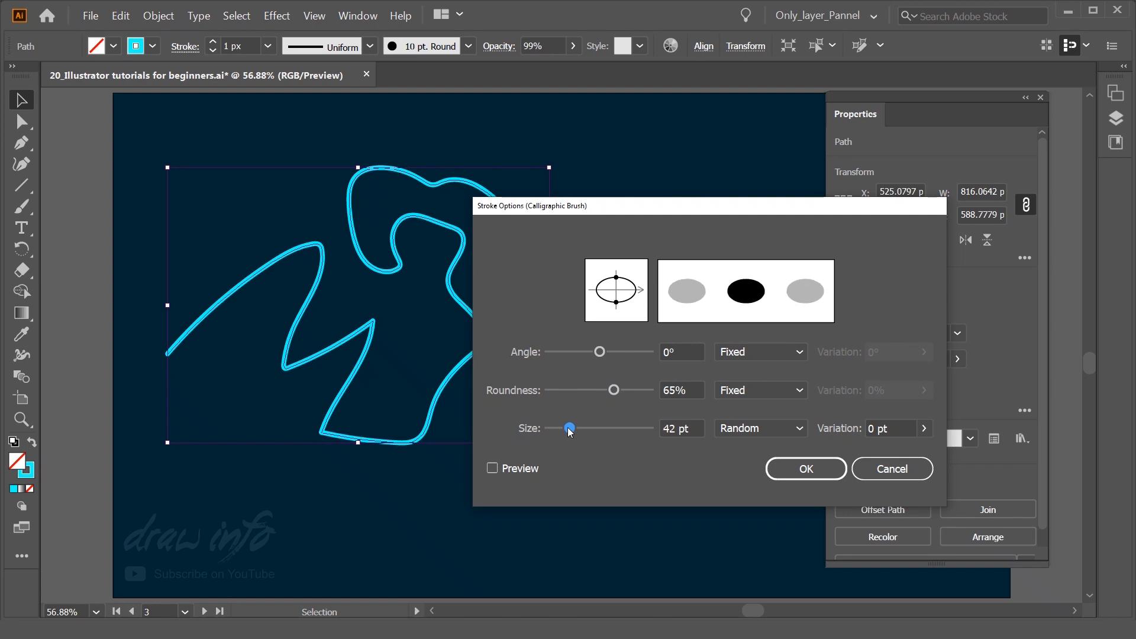
left_click(518, 470)
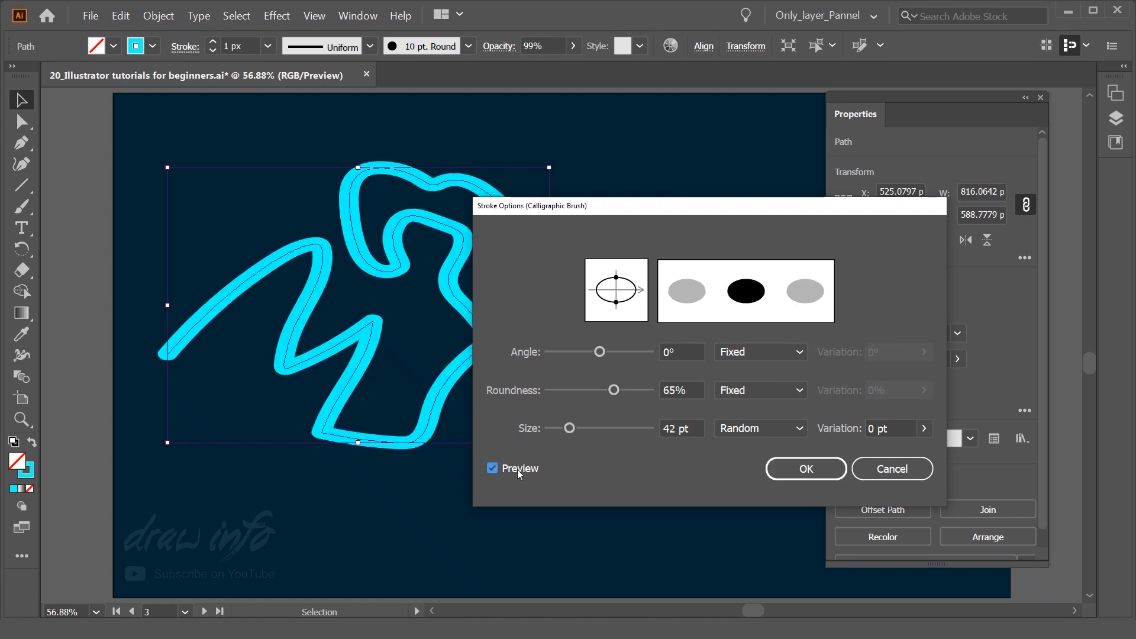
- Adjust the calligraphic stroke to 49 pt size, 33% roundness and an 85° angle, and apply the options
left_click_drag(570, 429, 575, 430)
mouse_move(614, 390)
left_mouse_down()
mouse_move(588, 390)
mouse_move(610, 355)
mouse_move(582, 390)
left_mouse_up()
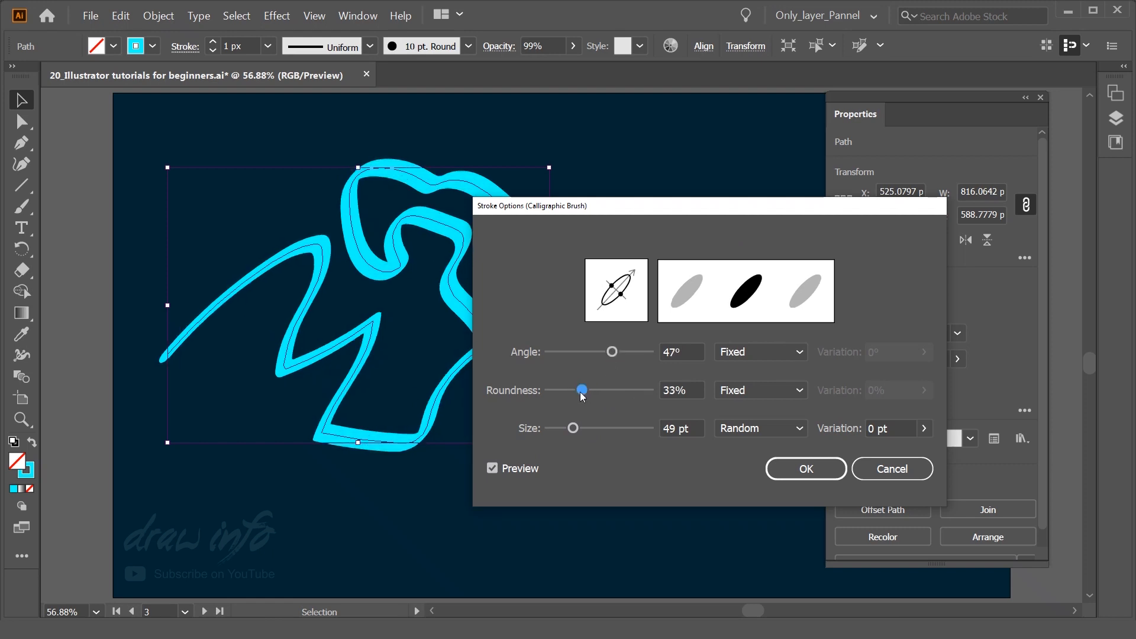
mouse_move(612, 354)
left_mouse_down()
mouse_move(599, 354)
mouse_move(623, 356)
left_mouse_up()
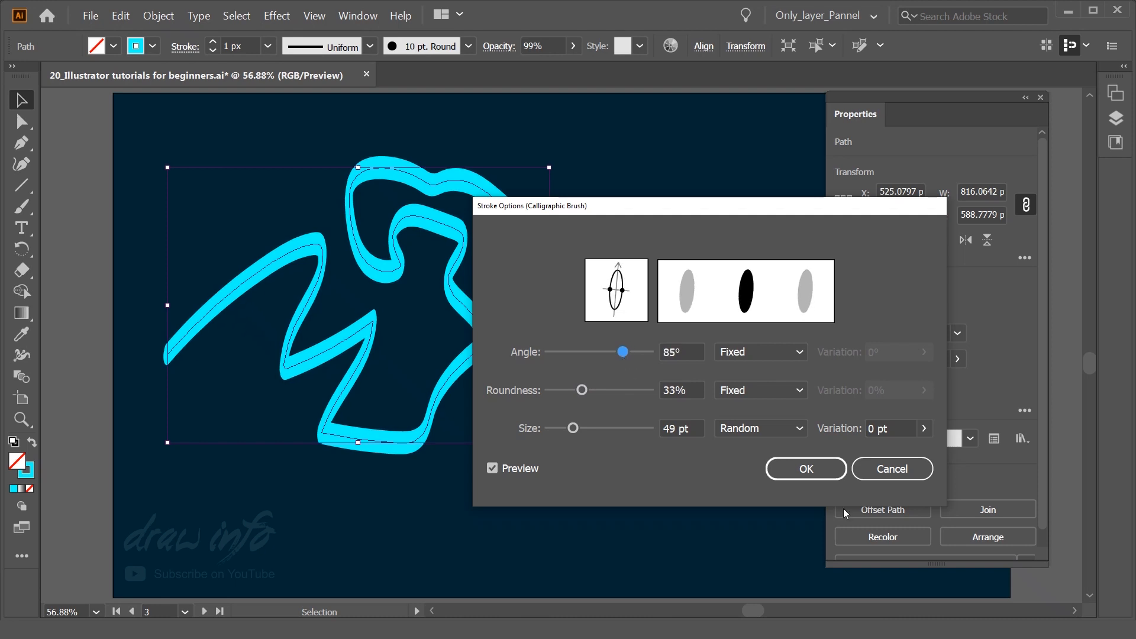
left_click(815, 470)
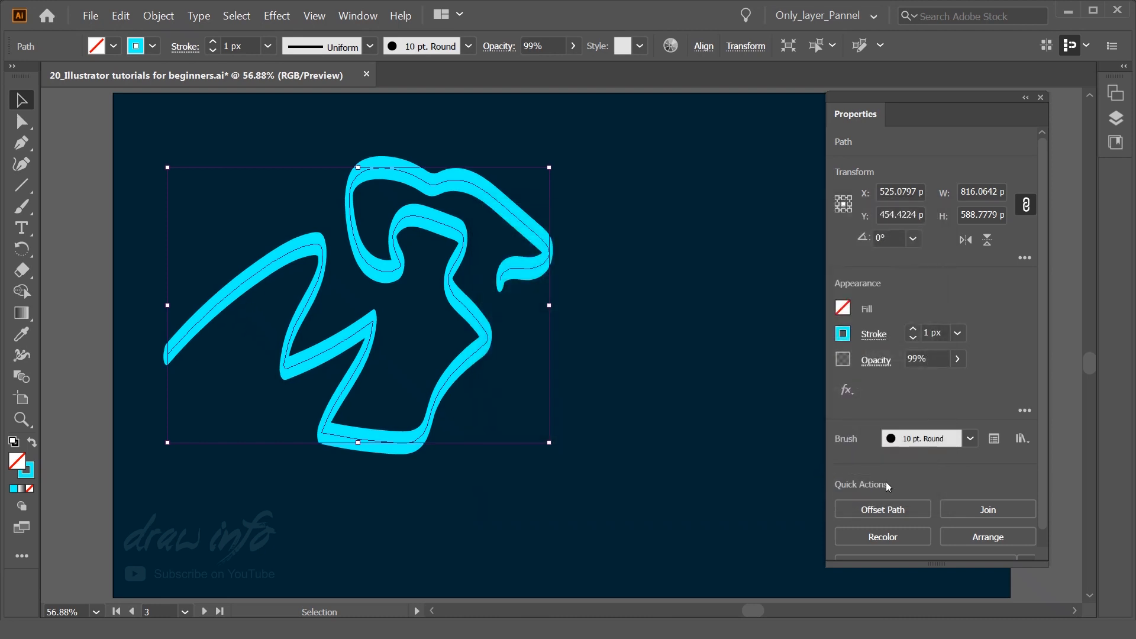
- Open the Arrows_Special brush library and enlarge its panel to show more arrow brushes
left_click(1021, 441)
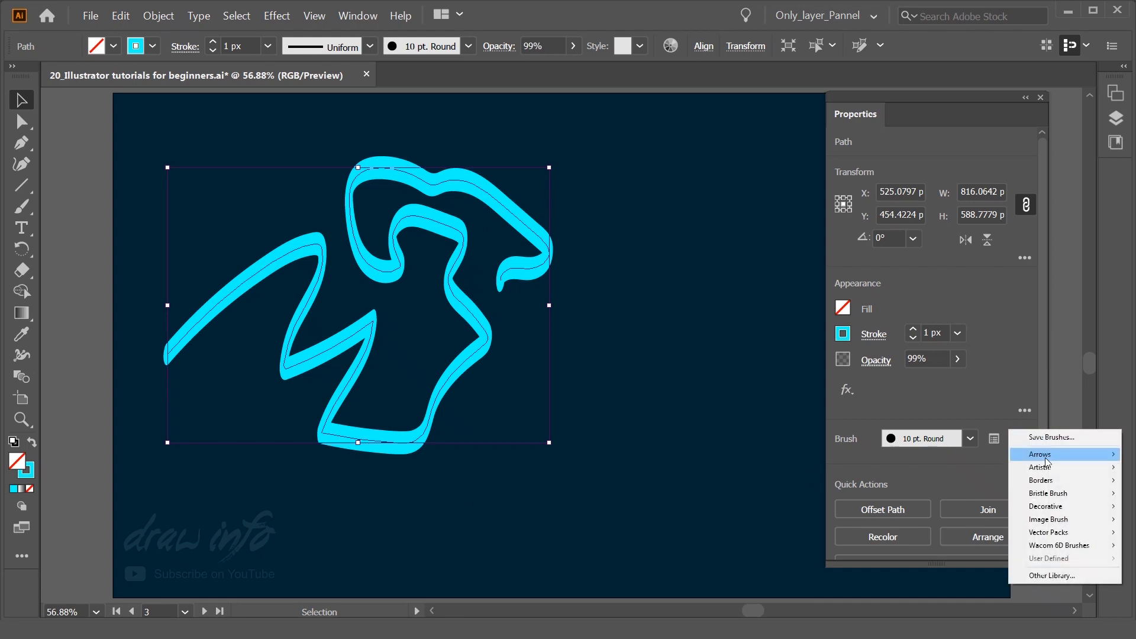
mouse_move(1045, 458)
left_click(975, 455)
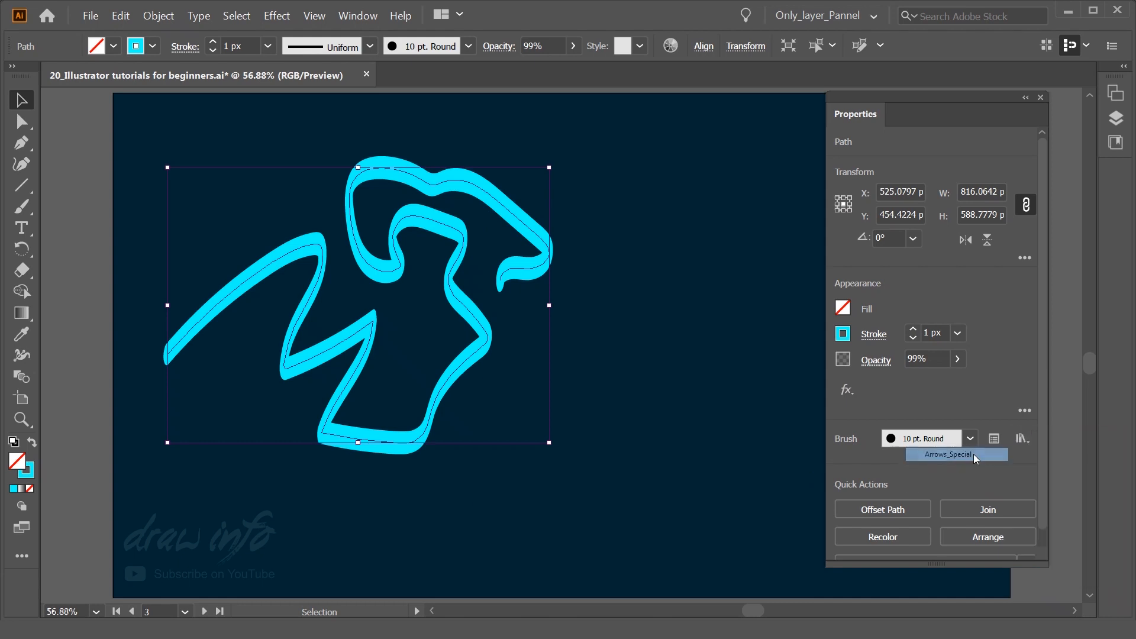
left_click_drag(688, 336, 692, 498)
mouse_move(784, 282)
left_mouse_down()
mouse_move(791, 458)
mouse_move(789, 263)
left_mouse_up()
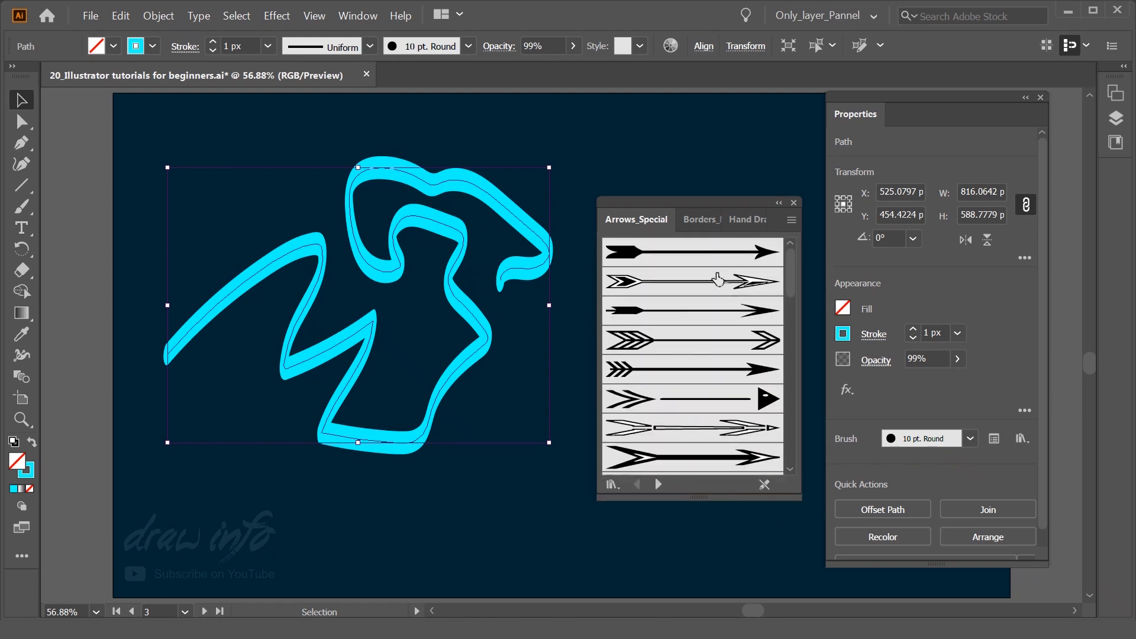
- Apply the first, second and third arrow brushes of the Arrows_Special library in turn to the winding path
left_click(702, 259)
left_click(703, 281)
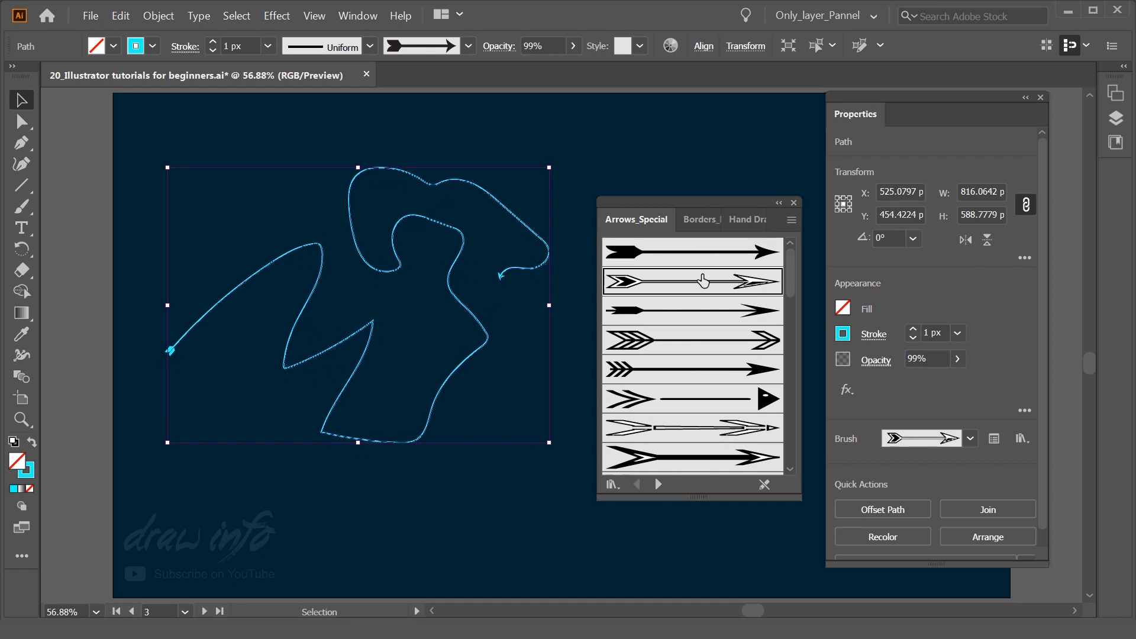
left_click(701, 317)
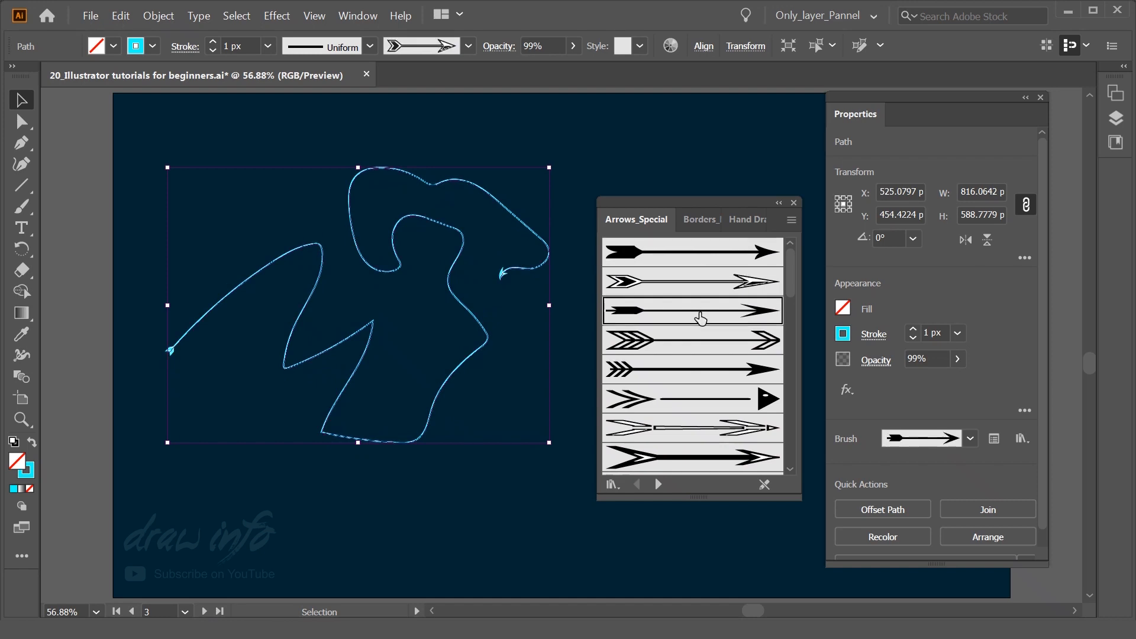
- Apply the fourth and fifth Arrows_Special brushes to the winding path and set its stroke weight to 5 px
left_click(694, 348)
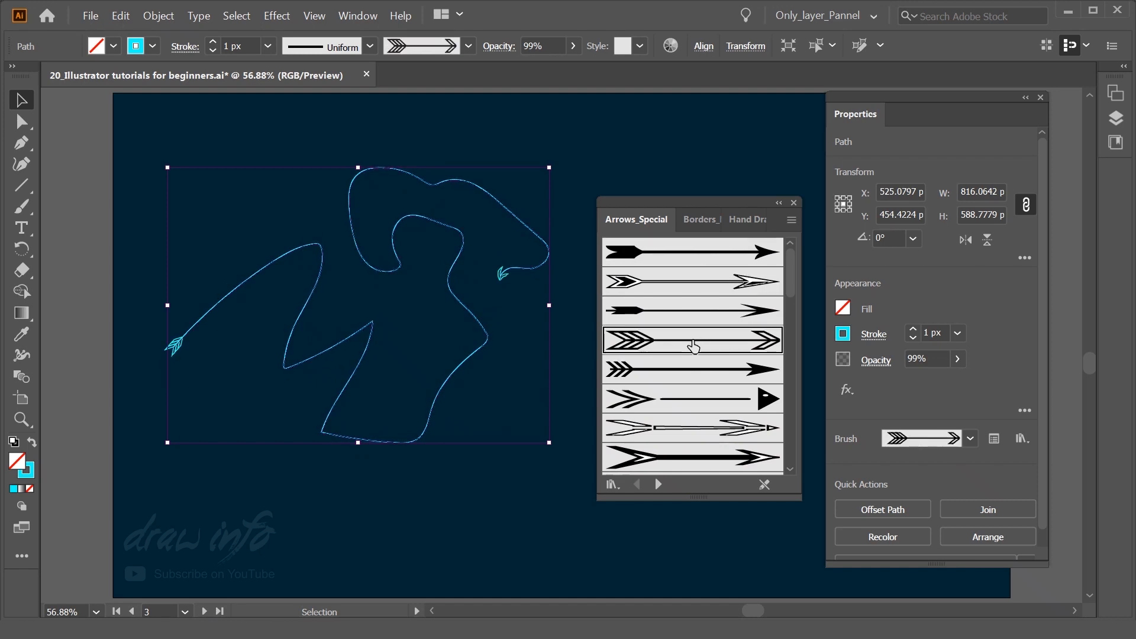
left_click(684, 377)
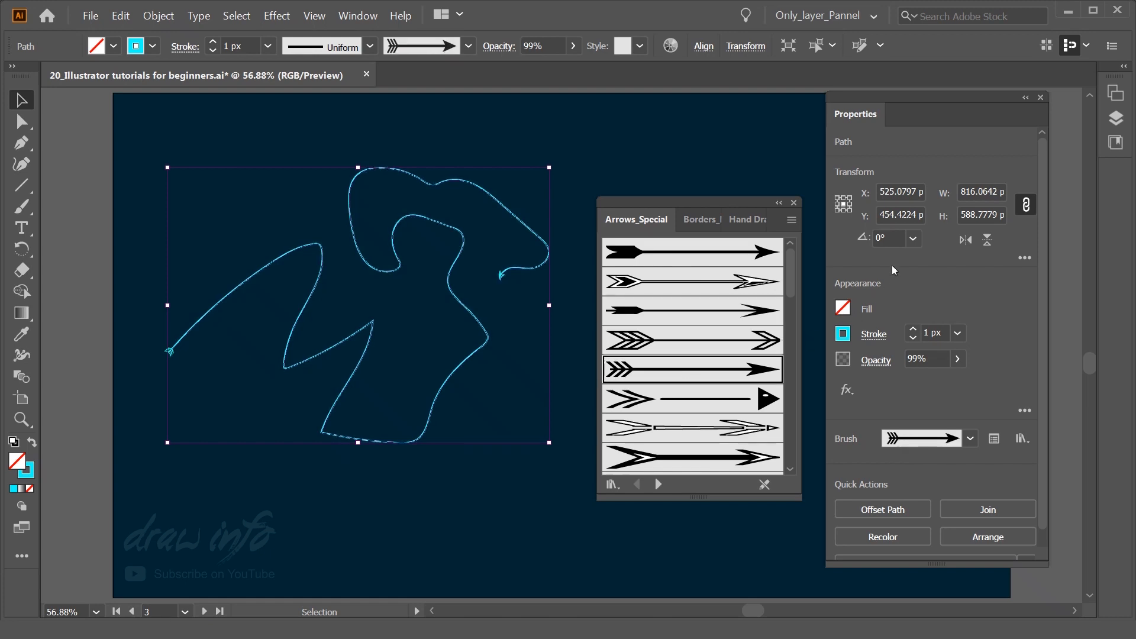
left_click(958, 333)
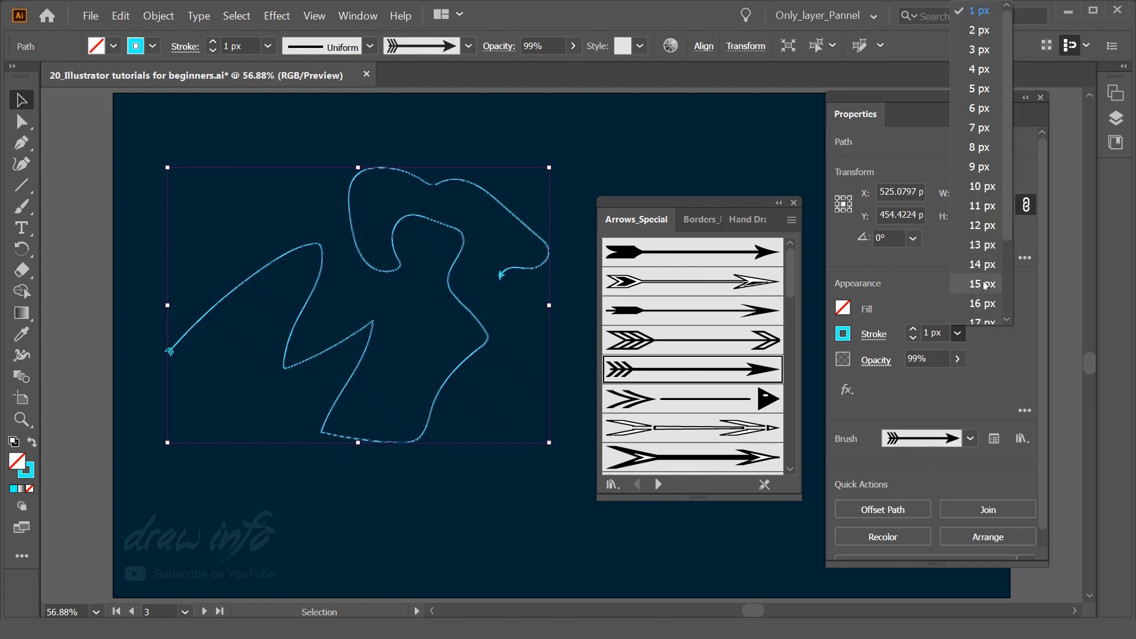
left_click(977, 89)
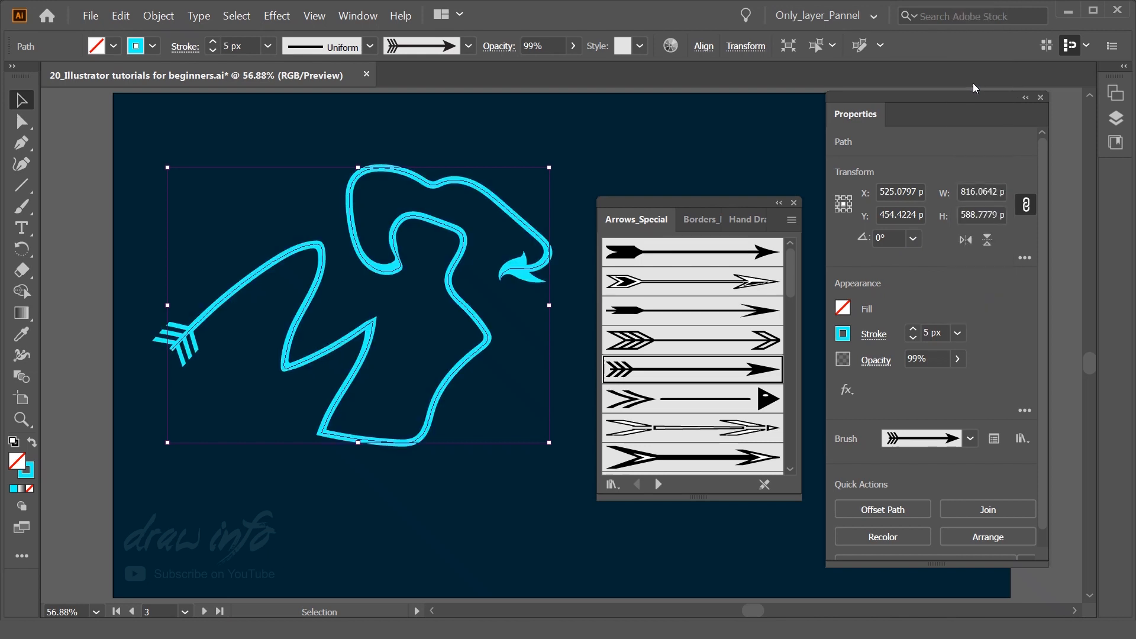
- Try the sixth, seventh, ninth, tenth and eleventh arrow brushes of the Arrows_Special library in turn on the winding path
left_click(734, 400)
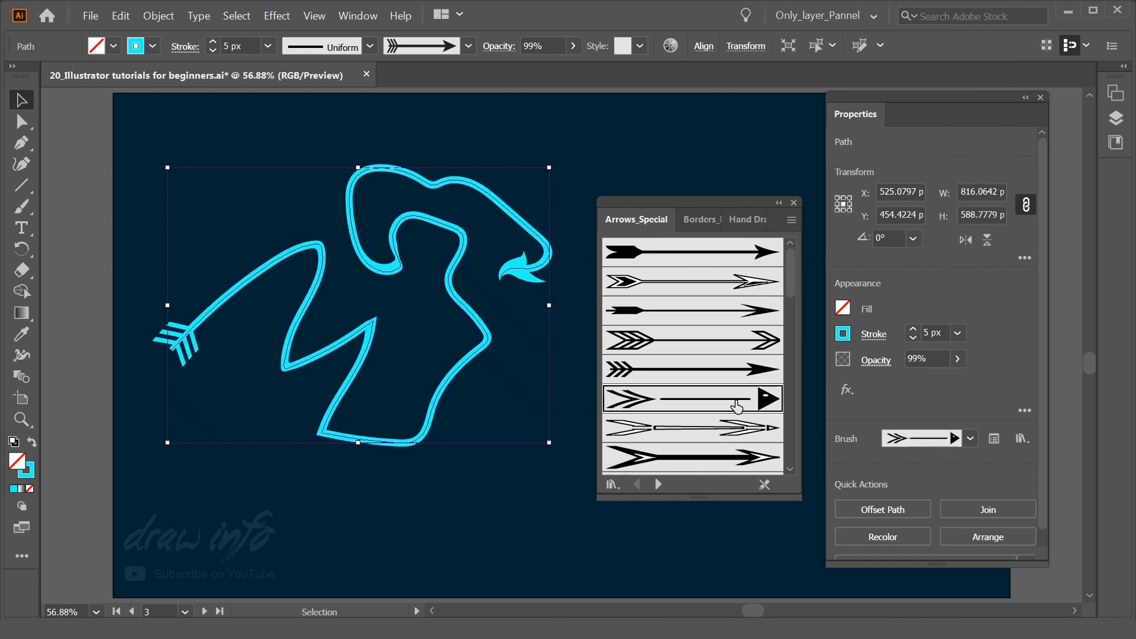
left_click(709, 431)
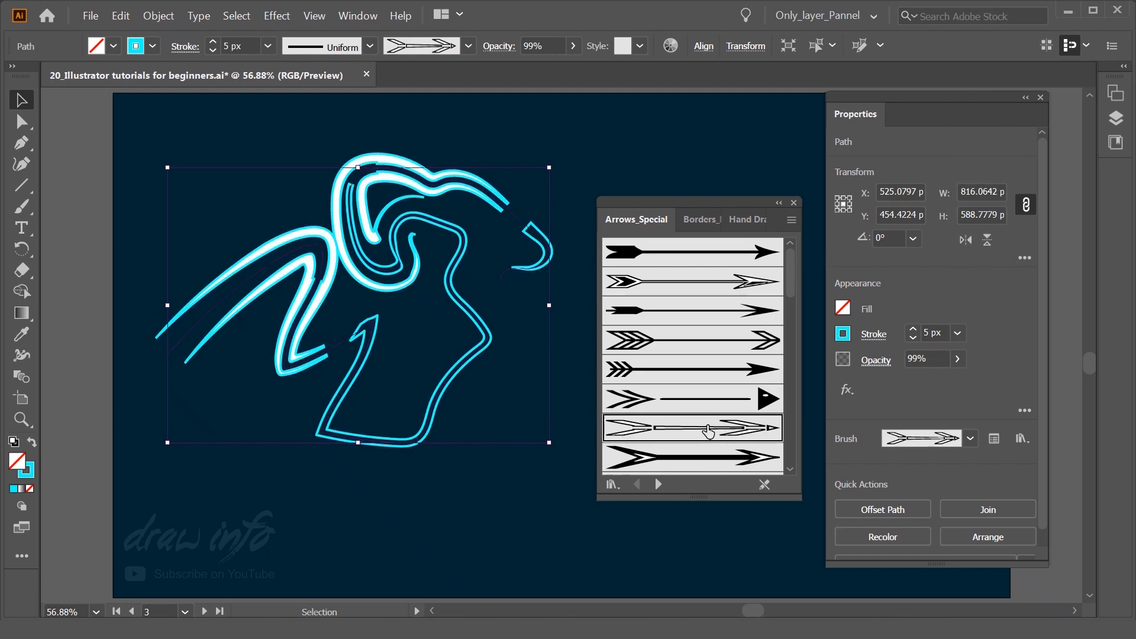
scroll(707, 426, "down", 3)
left_click(699, 381)
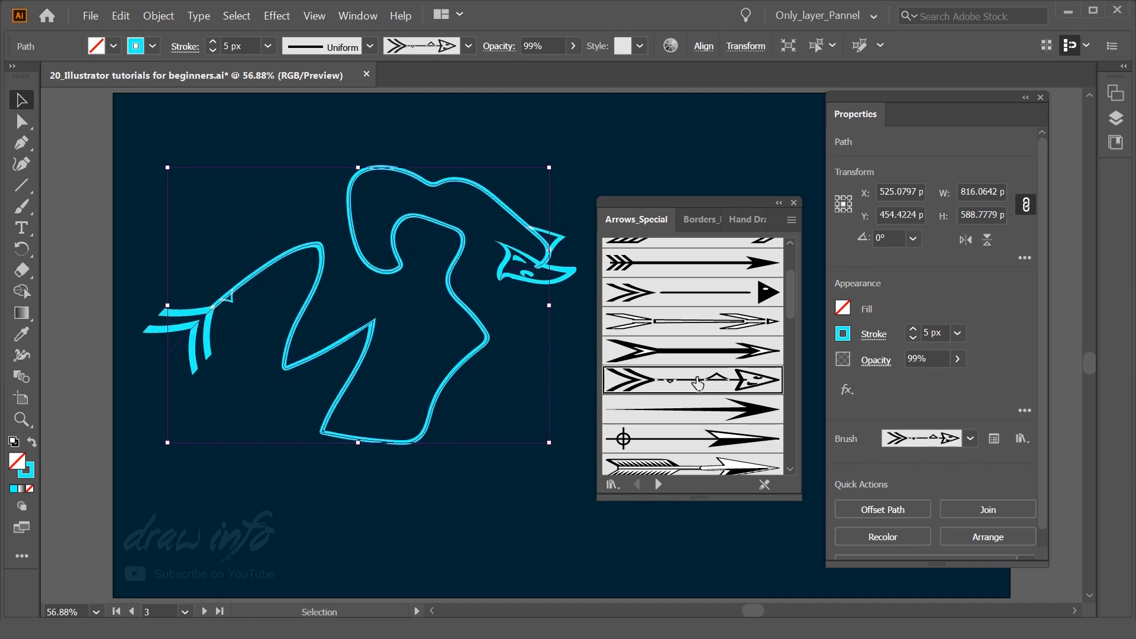
left_click(693, 412)
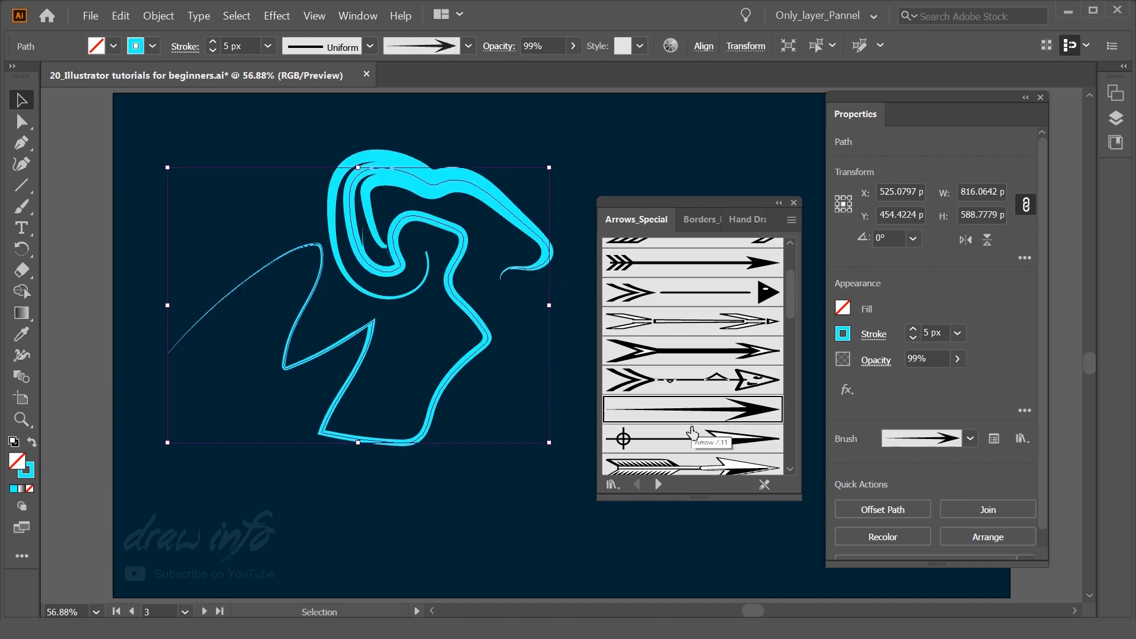
left_click(693, 436)
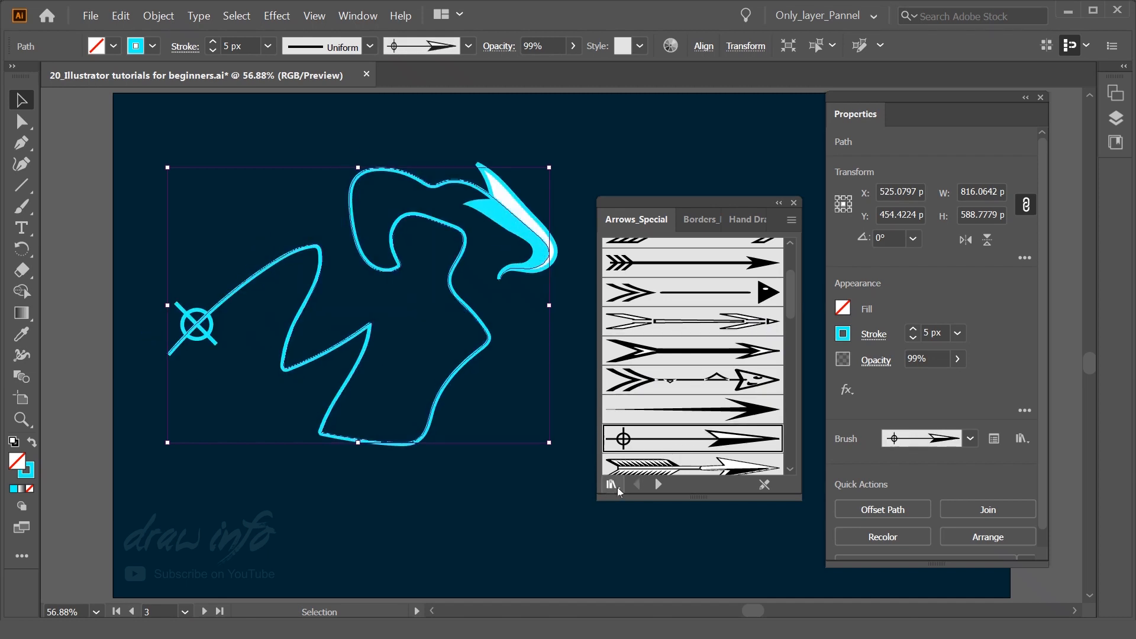
- Switch to the Arrows_Standard brush library and apply its first five long arrow brushes to the path in turn
left_click(659, 485)
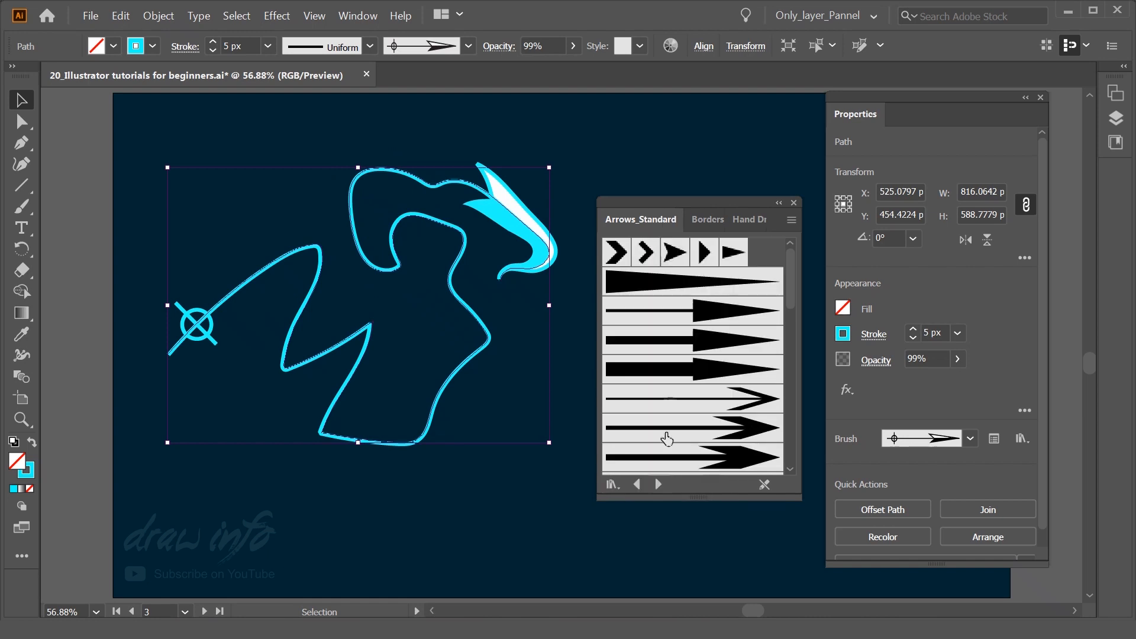
left_click(679, 282)
left_click(729, 317)
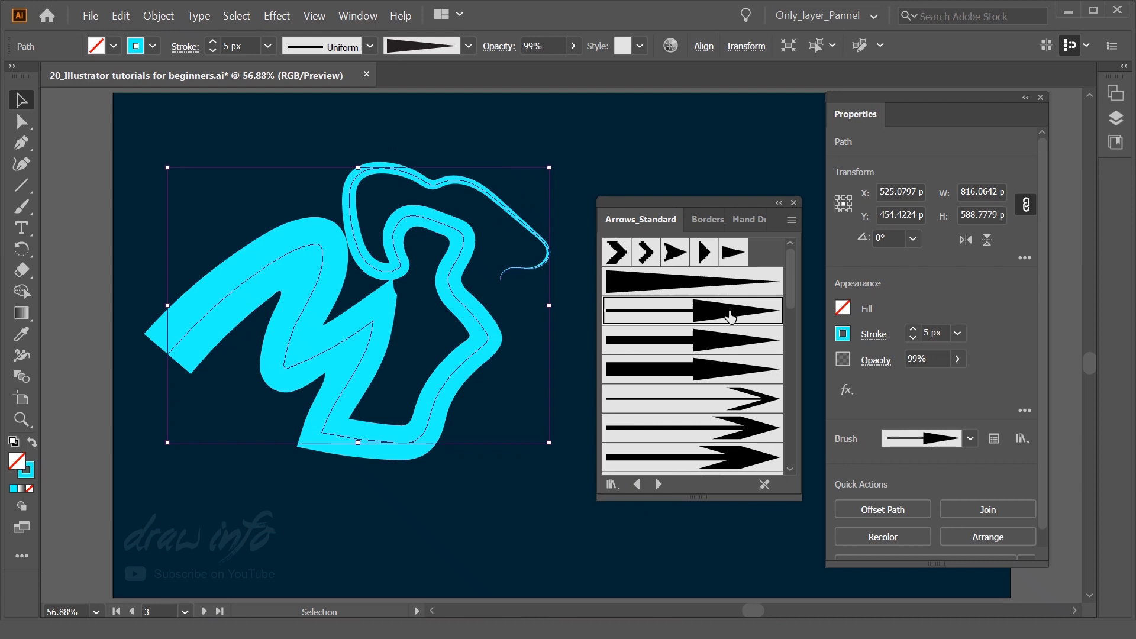
left_click(727, 343)
left_click(724, 375)
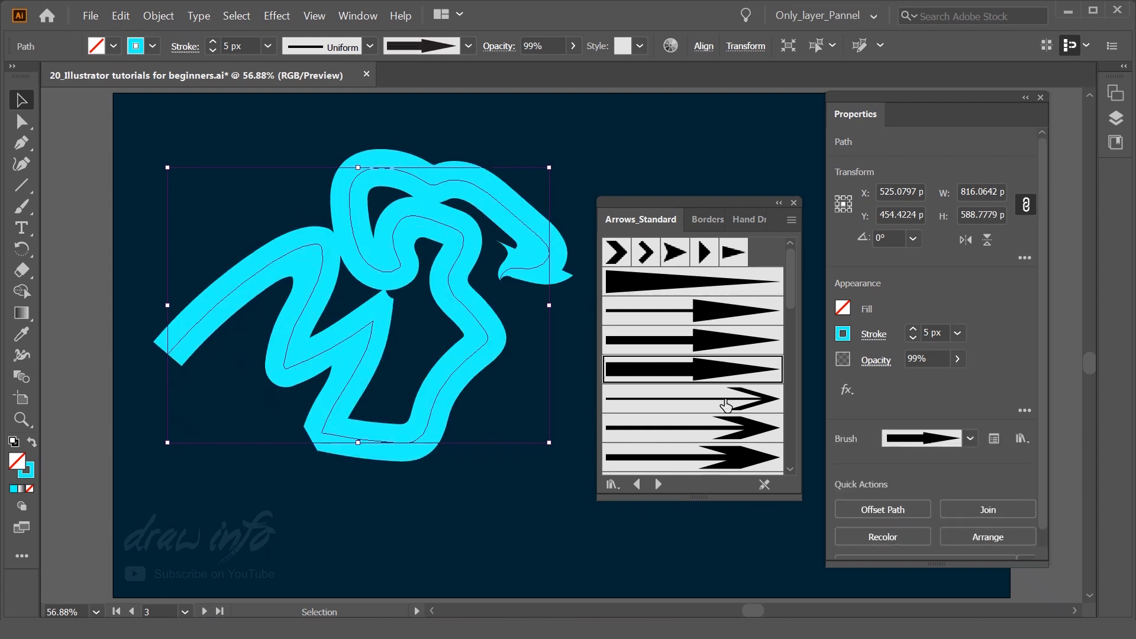
left_click(723, 398)
- Move past Pattern Arrows to the Artistic_Calligraphic library and apply the 3 pt. Flat and the 30, 40 and 50 pt. Oval brushes
left_click(663, 483)
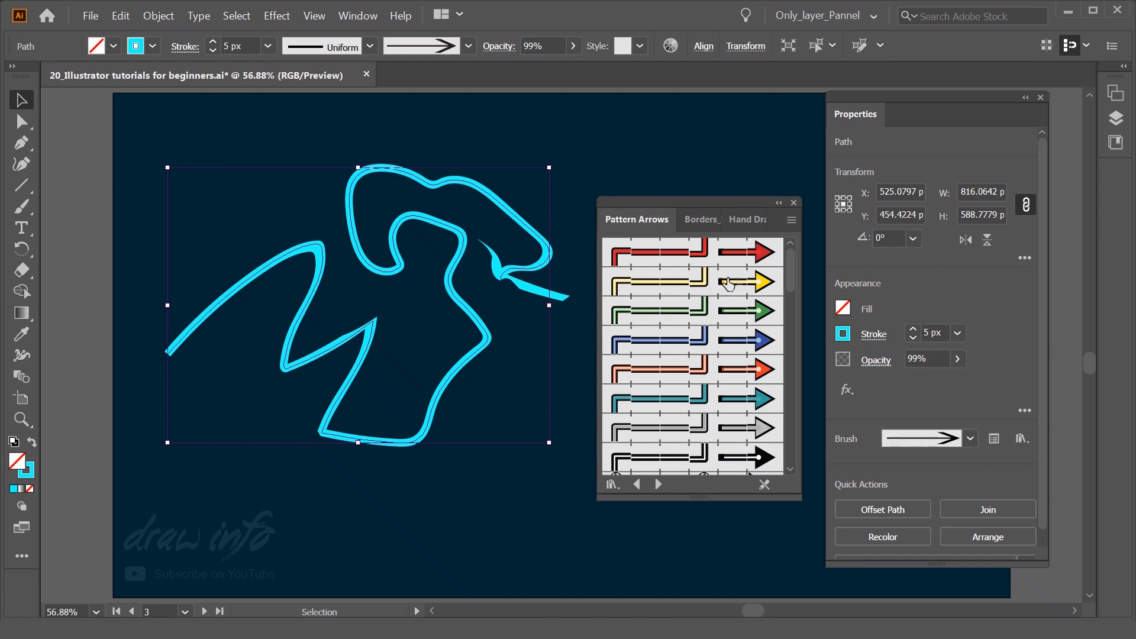
left_click(657, 484)
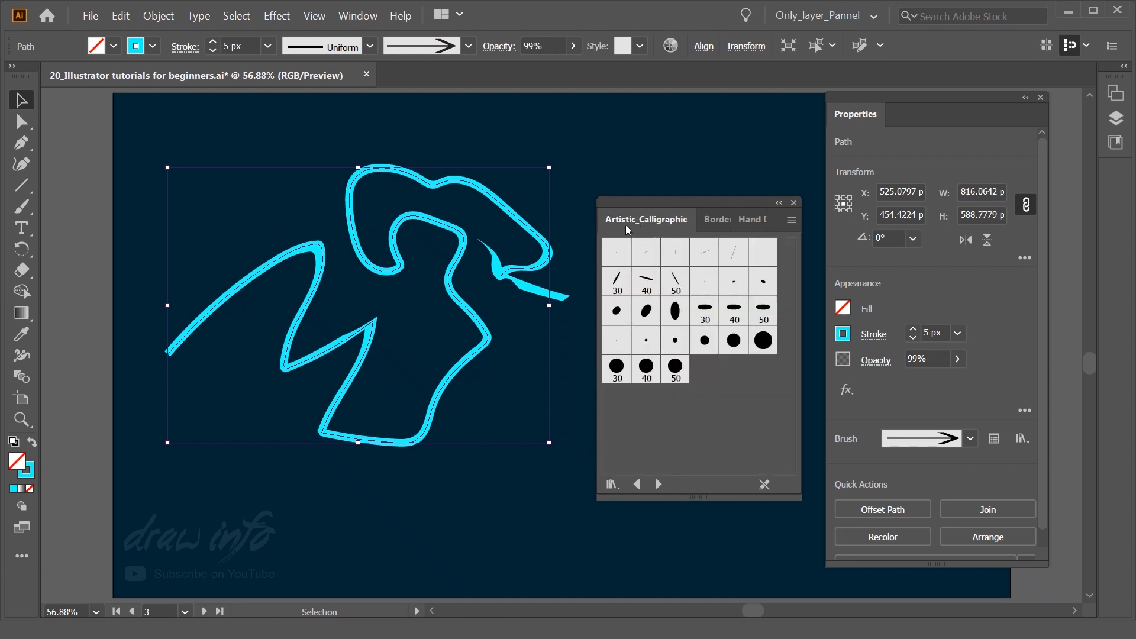
left_click(647, 259)
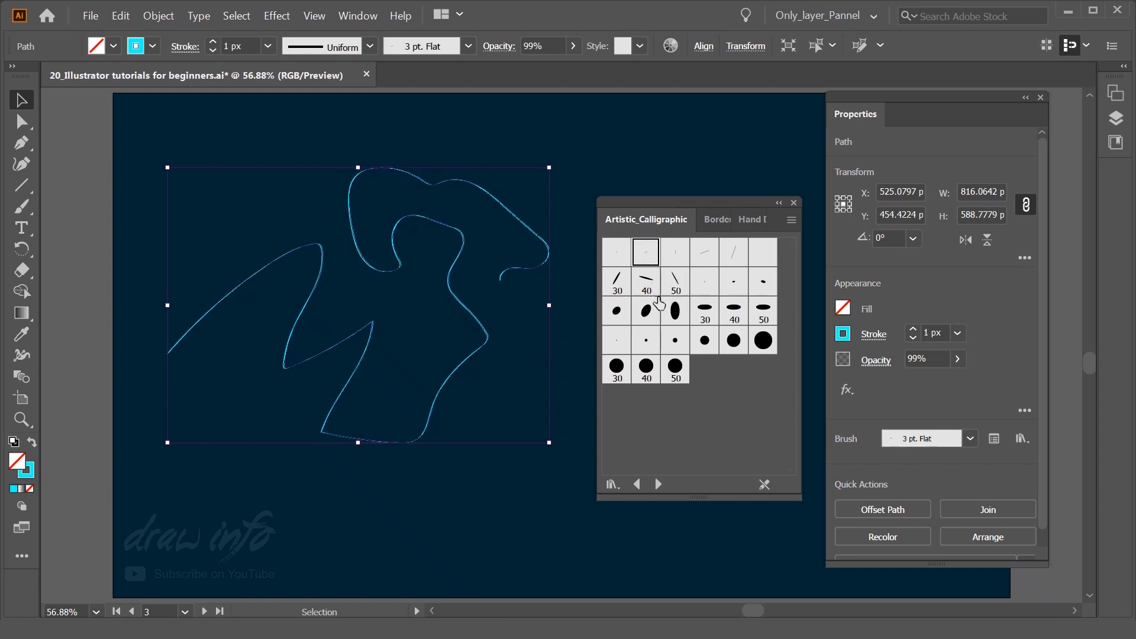
left_click(710, 314)
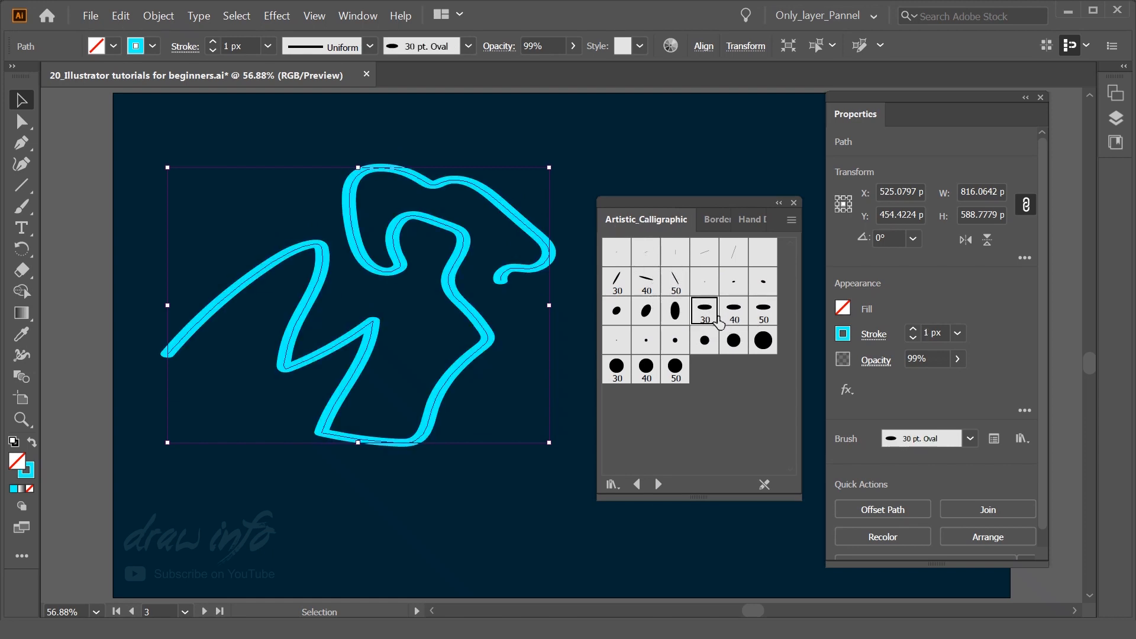
left_click(734, 311)
left_click(763, 310)
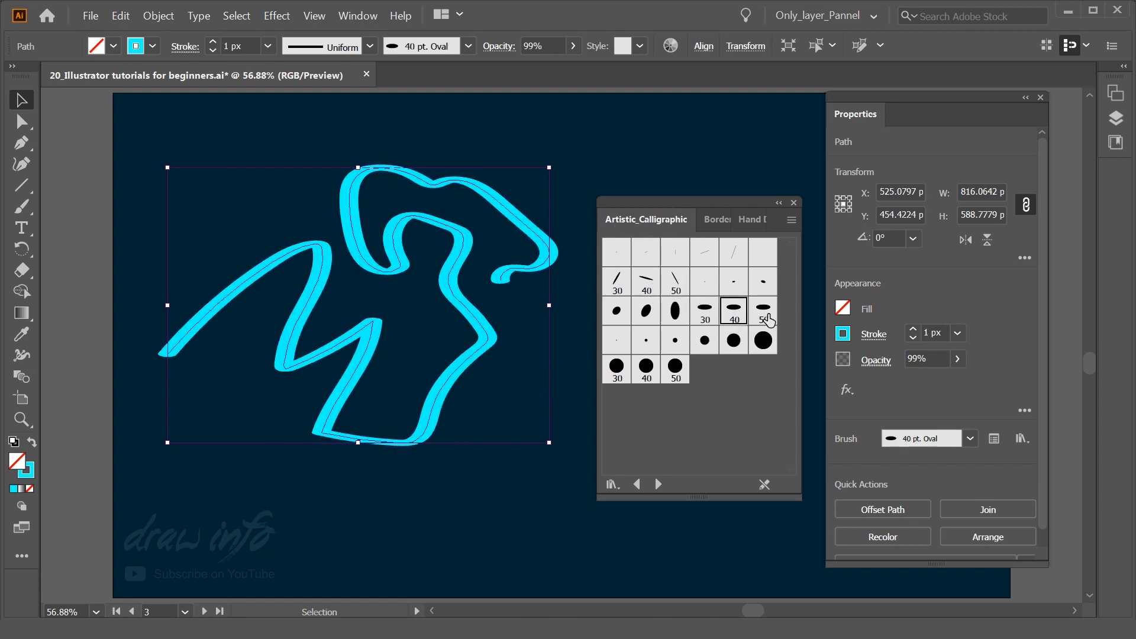
- Apply the 30, 40 and 50 pt. Round brushes, a smaller round one and the 20 pt. Round brush to the path
left_click(617, 365)
left_click(646, 366)
left_click(675, 365)
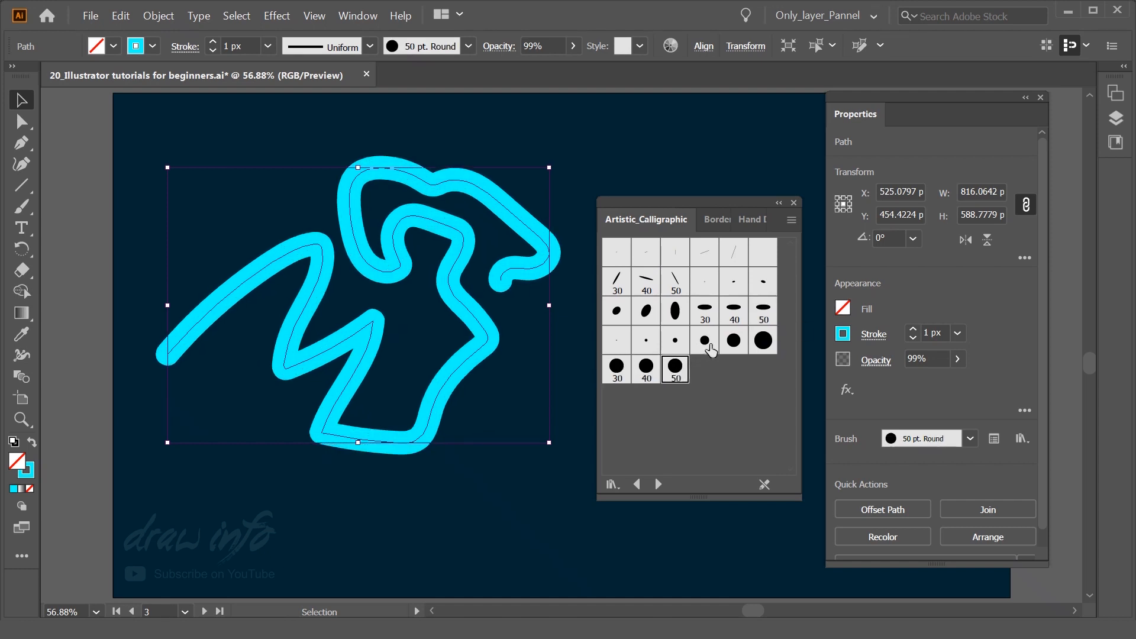
left_click(704, 340)
left_click(764, 341)
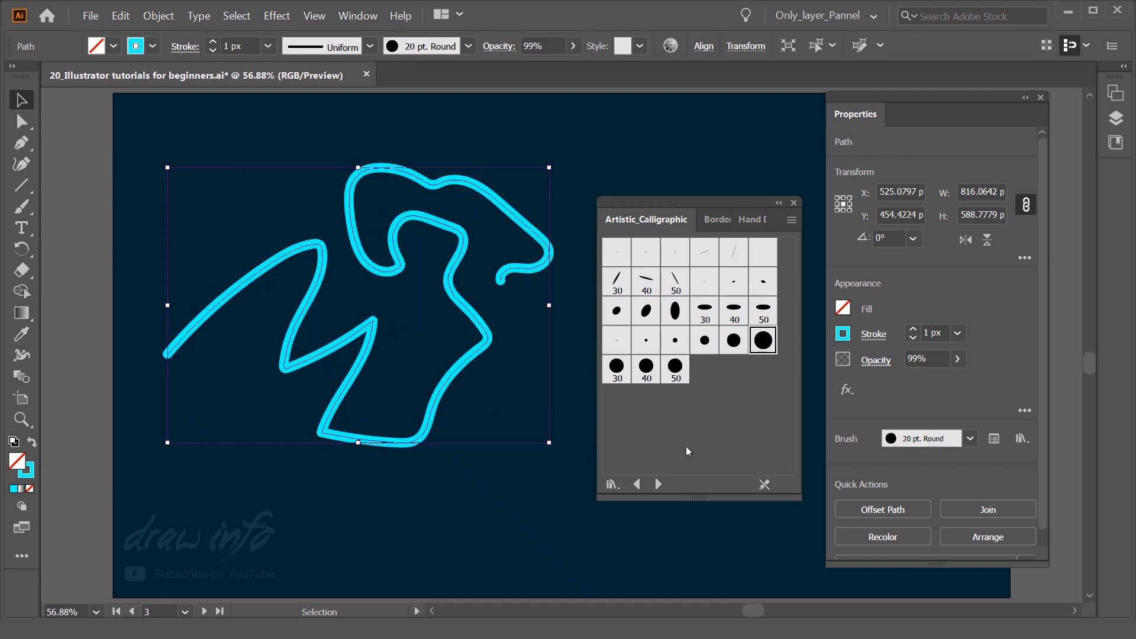
- Switch to the Artistic_ChalkCharcoalPencil library, try its brushes on the path down to the fifth one, and deselect the path
left_click(658, 484)
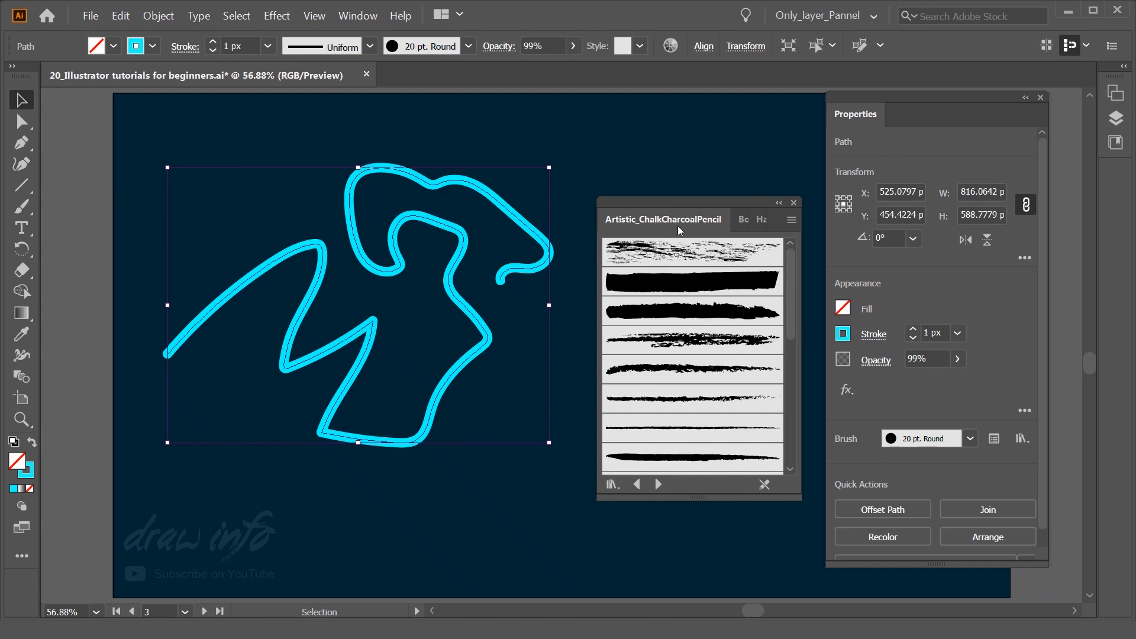
left_click(687, 259)
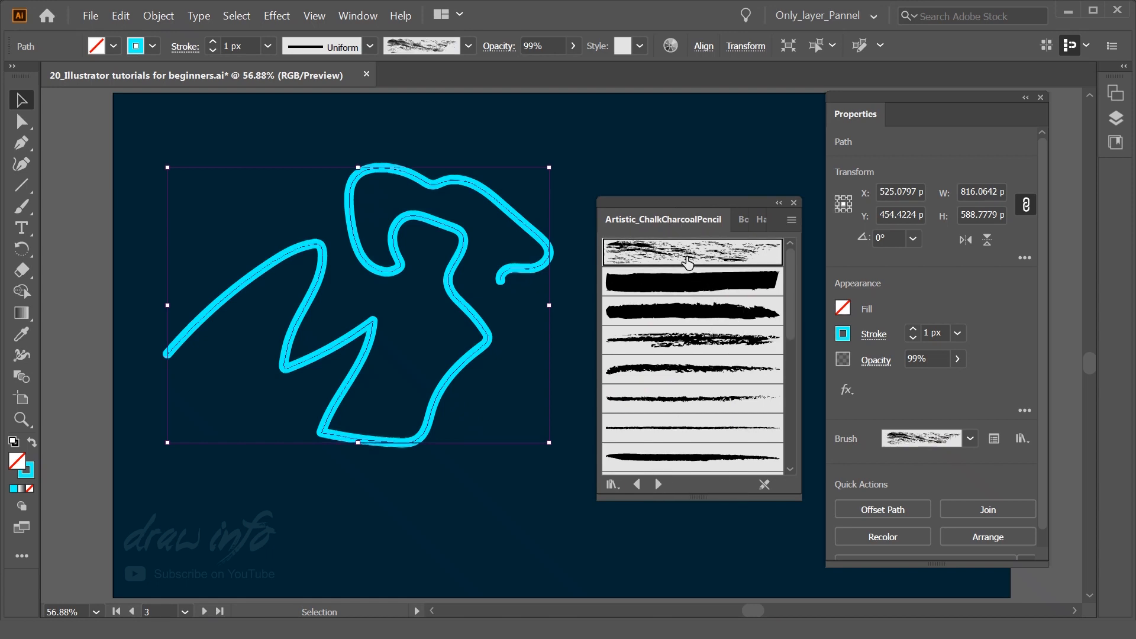
left_click(687, 289)
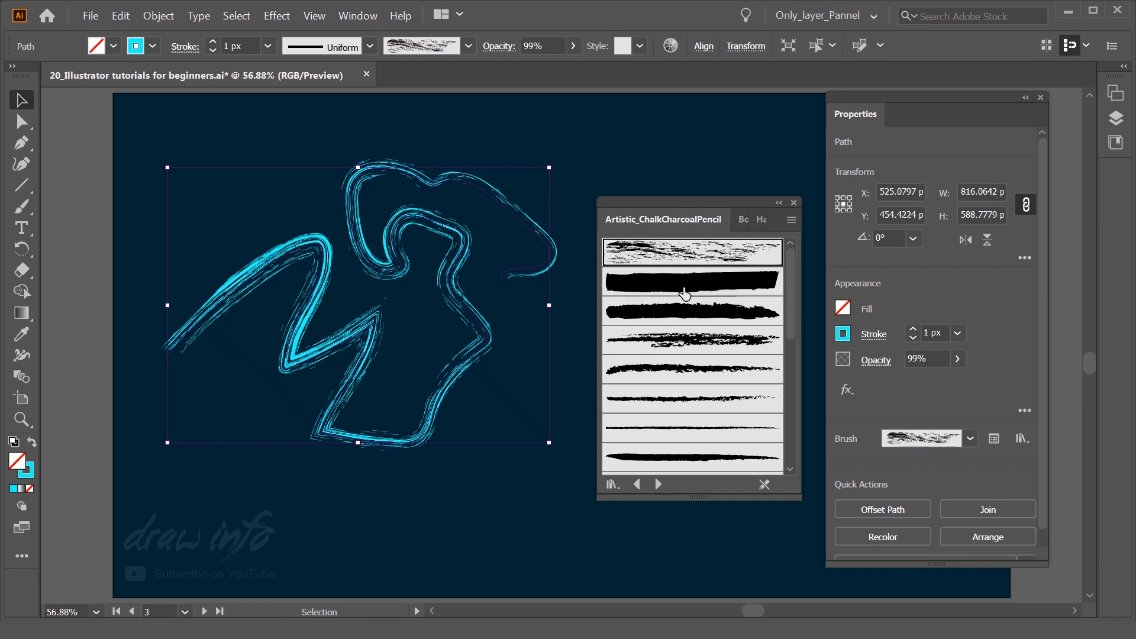
left_click(683, 326)
left_click(682, 354)
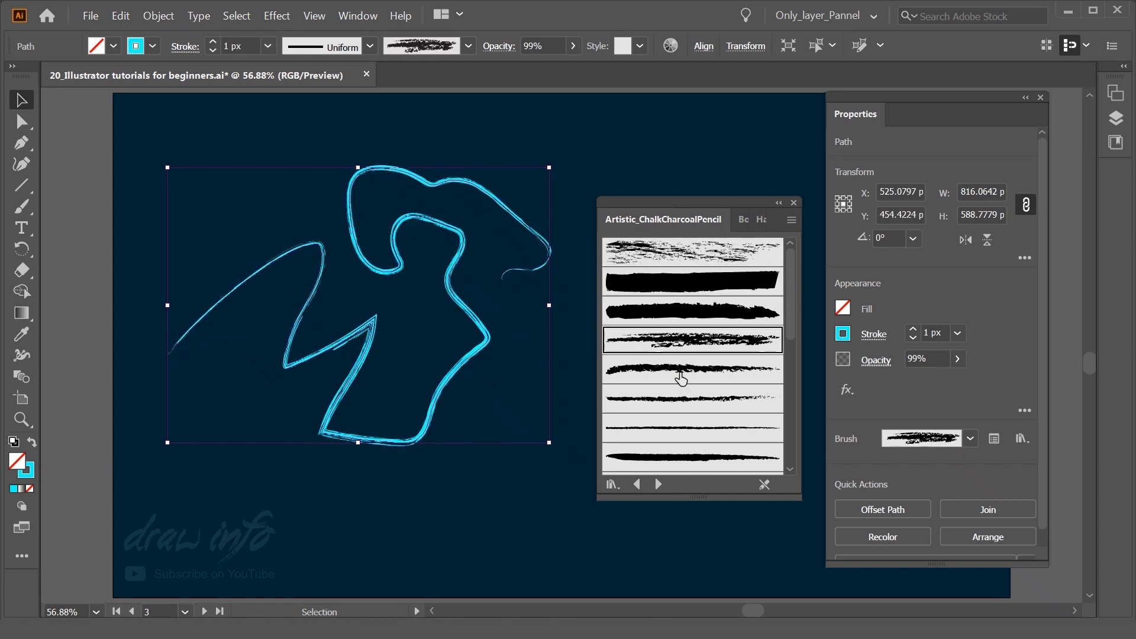
left_click(681, 373)
left_click(376, 516)
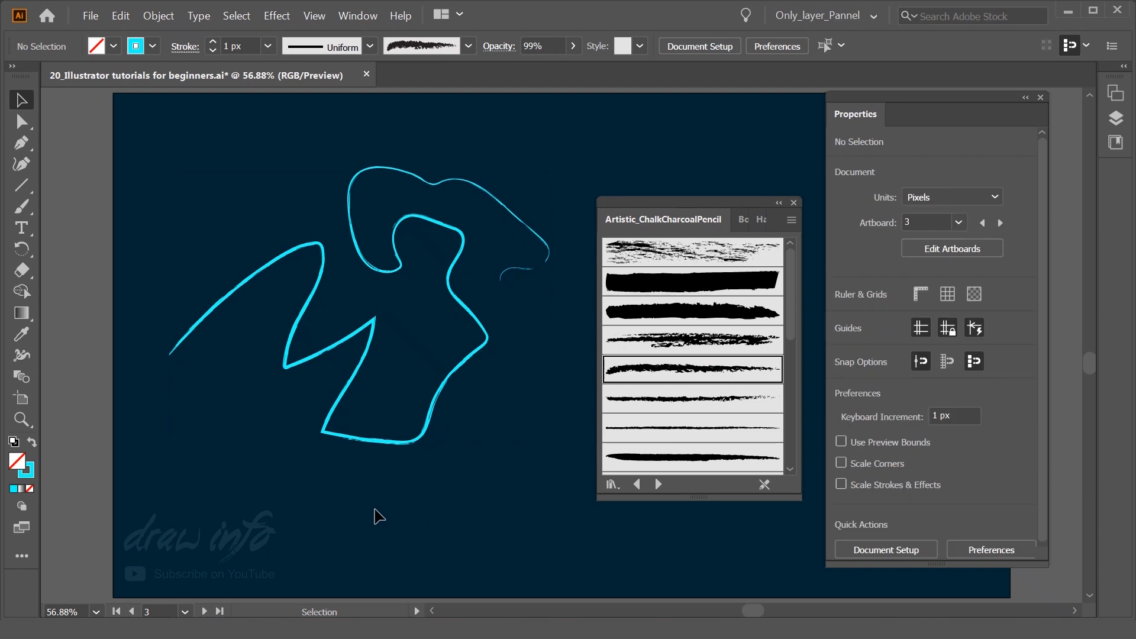
- Paint a wavy stroke below the winding path and two short strokes near it with the Paintbrush tool
key("b")
mouse_move(283, 523)
left_mouse_down()
mouse_move(353, 525)
mouse_move(444, 493)
left_mouse_up()
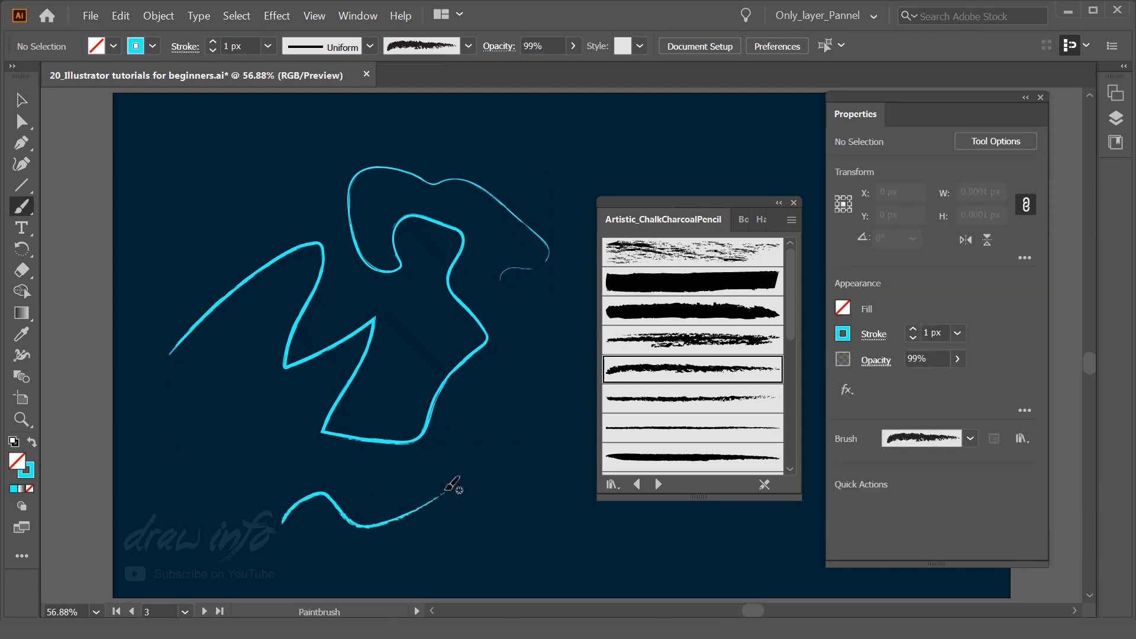
left_click_drag(497, 448, 538, 410)
left_click_drag(377, 397, 416, 377)
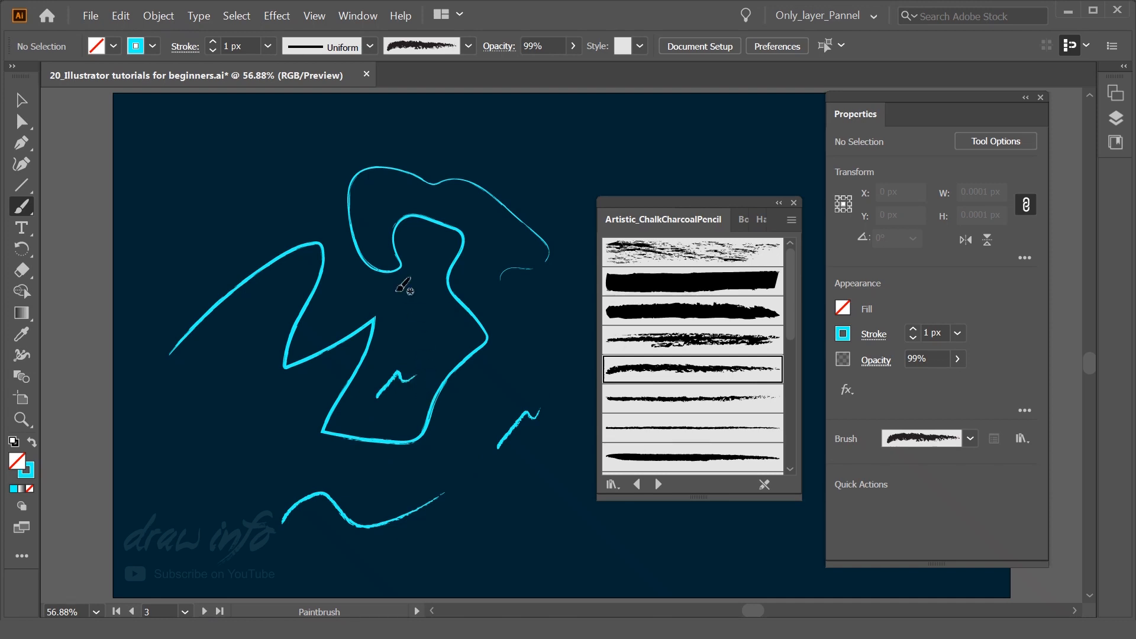
- Select the winding path and all painted strokes and delete them from the artboard
key("v")
left_click_drag(448, 451, 500, 543)
key("Delete")
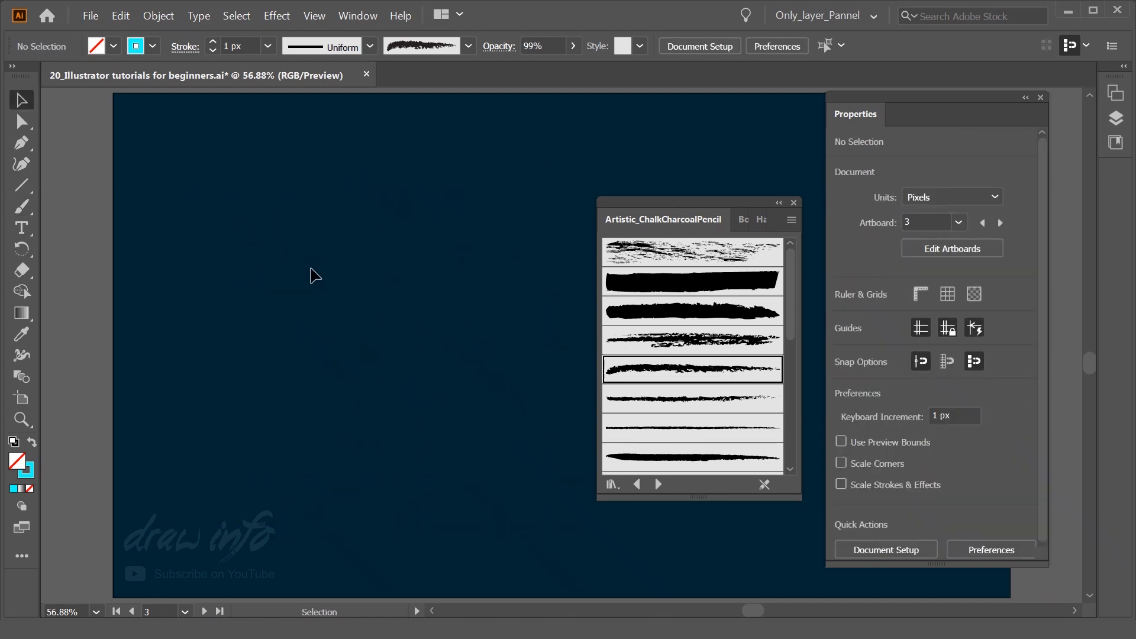
- Paint three freehand curves on the empty artboard with the Paintbrush tool, using the fifth chalk-charcoal brush
key("b")
mouse_move(194, 332)
left_mouse_down()
mouse_move(208, 311)
mouse_move(357, 332)
left_mouse_up()
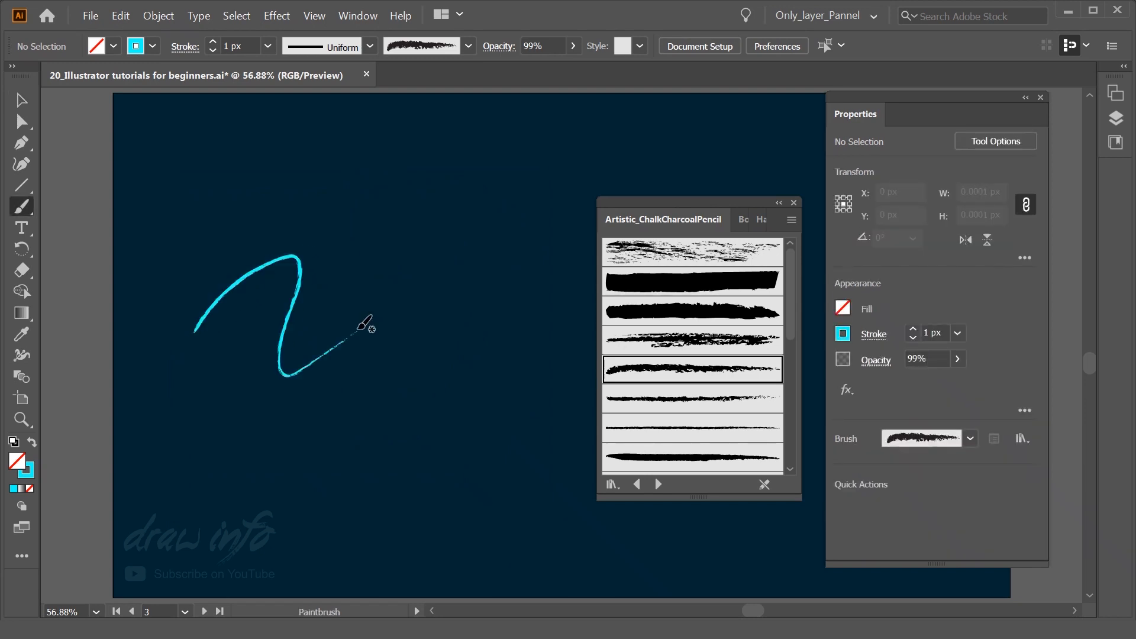
left_click_drag(371, 279, 408, 392)
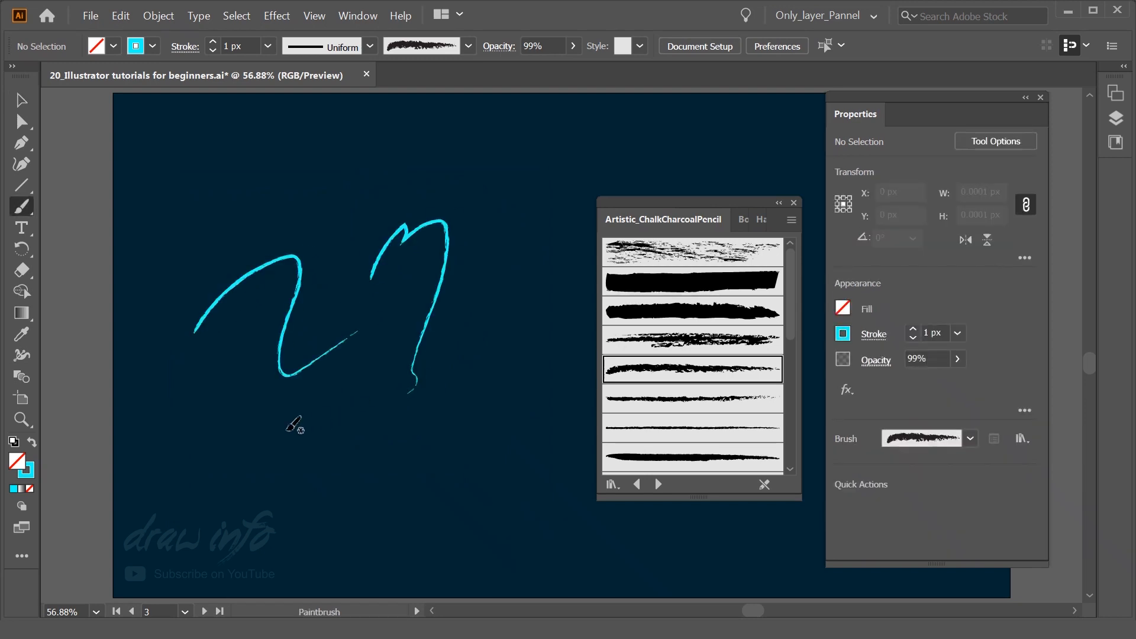
left_click_drag(274, 433, 323, 181)
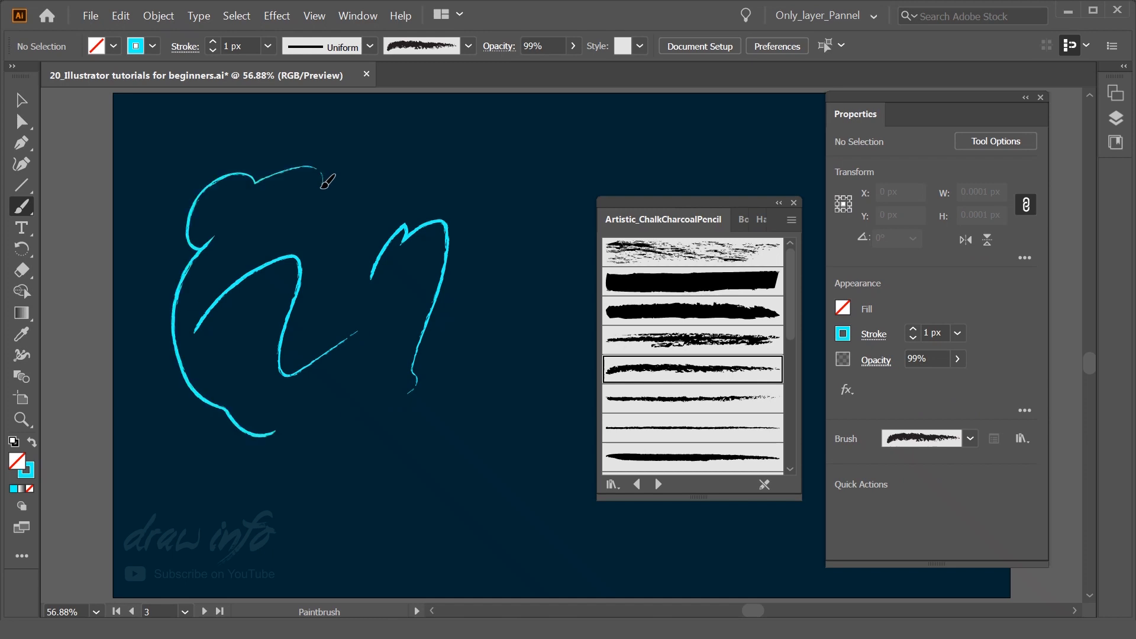
- Choose the third chalk-charcoal brush and paint a letter D and a letter r below the curves
left_click(704, 313)
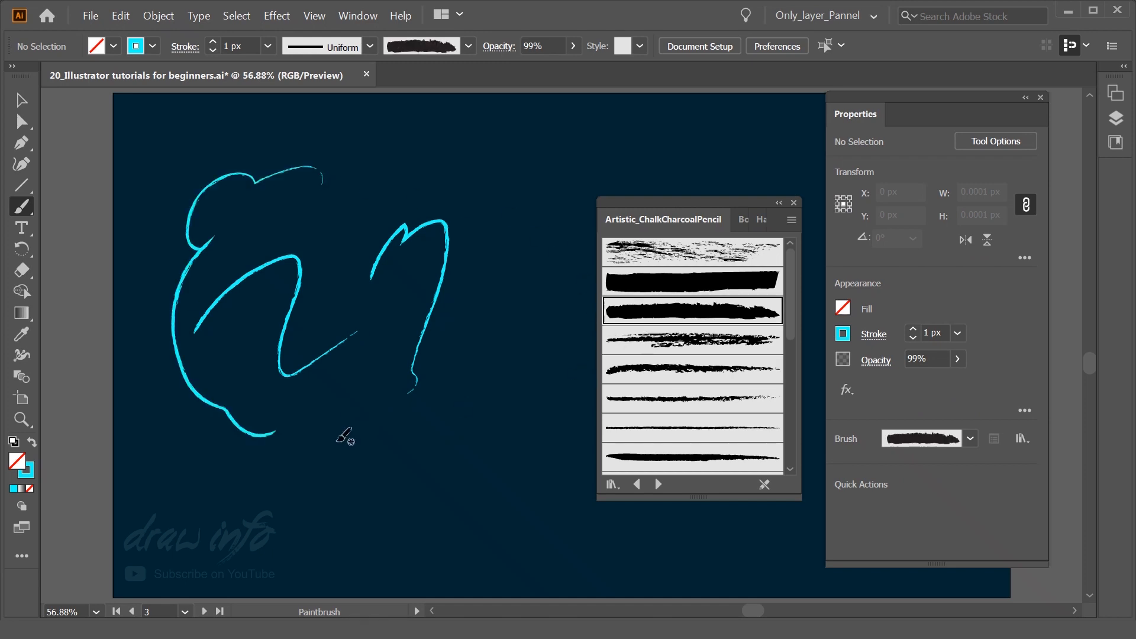
left_click_drag(334, 400, 336, 443)
mouse_move(469, 437)
left_mouse_down()
mouse_move(483, 392)
mouse_move(519, 371)
left_mouse_up()
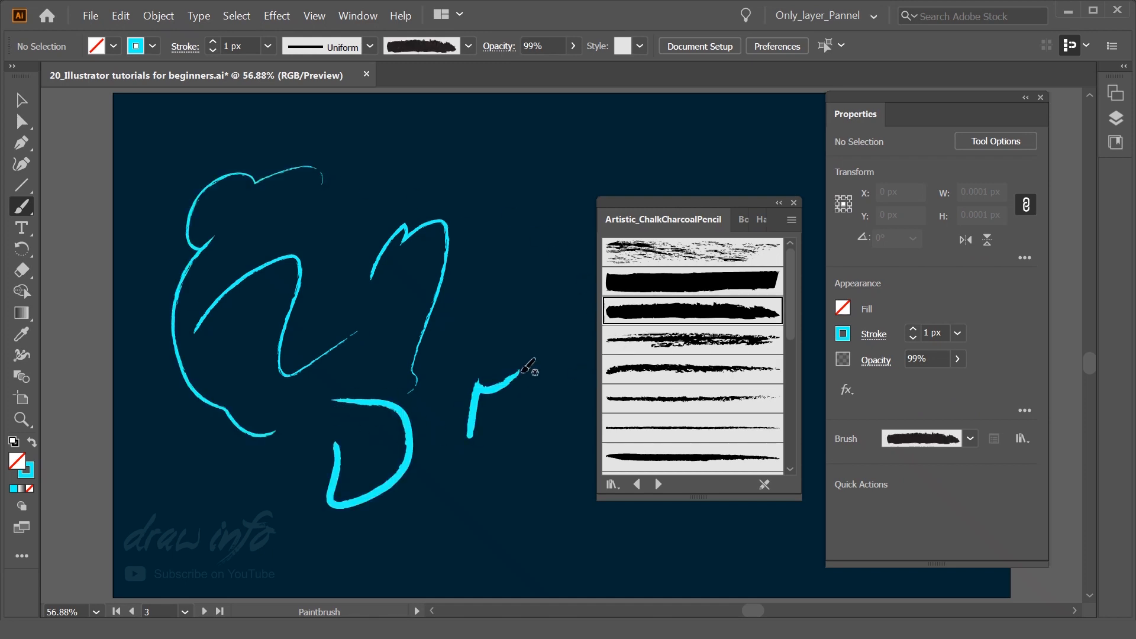
- Paint a long downward stroke beside the curves with the first, scratchy chalk-charcoal brush, and look further through the library
left_click(701, 261)
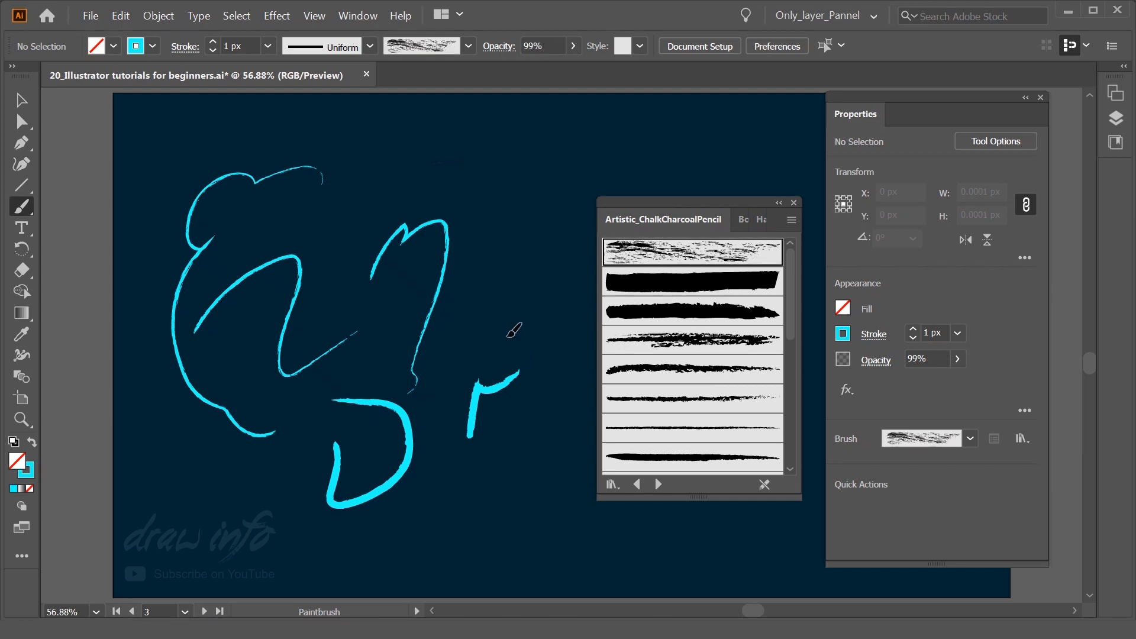
left_click_drag(435, 153, 508, 329)
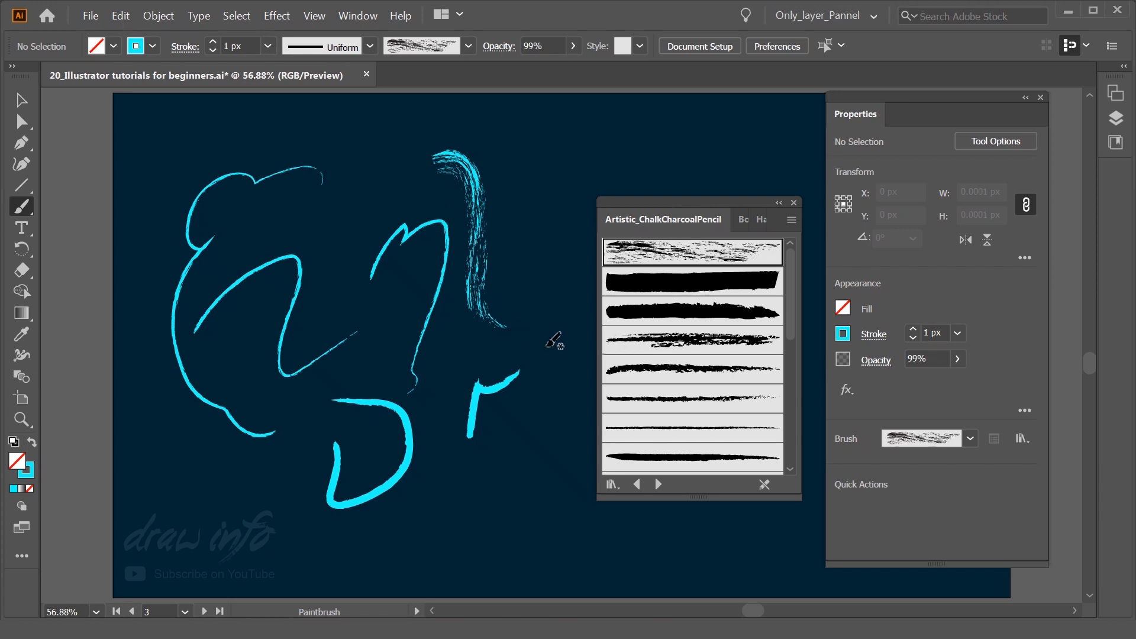
scroll(709, 388, "down", 3)
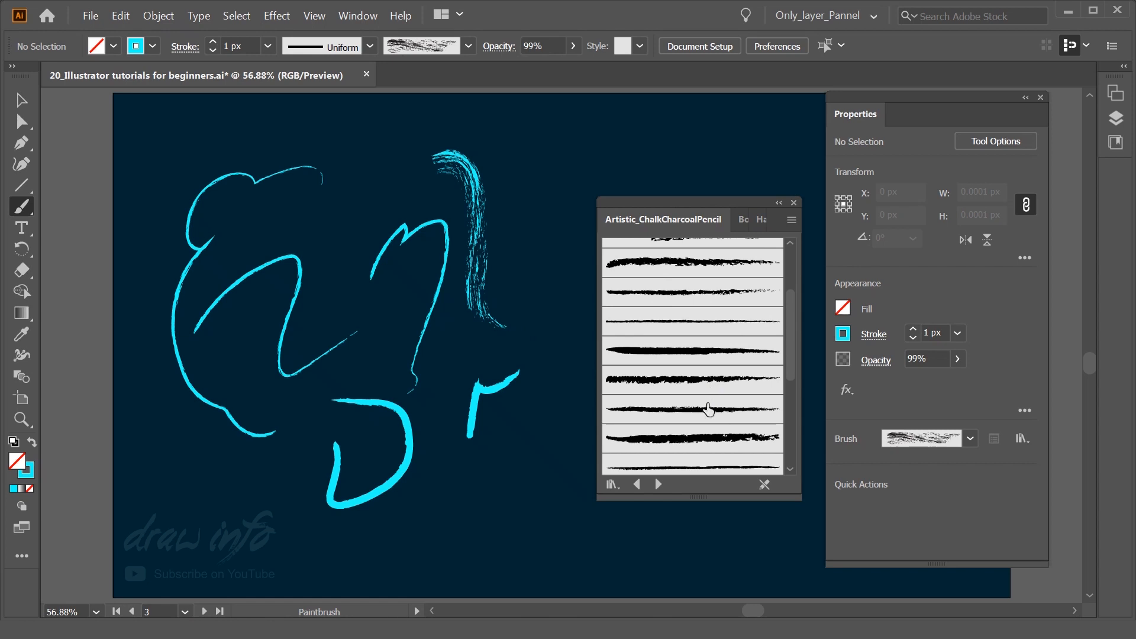
- Paint three short freehand curves around the letters D and r, each with a different rough brush from the Artistic_ChalkCharcoalPencil library
left_click(691, 380)
mouse_move(406, 520)
left_mouse_down()
mouse_move(443, 495)
mouse_move(486, 530)
left_mouse_up()
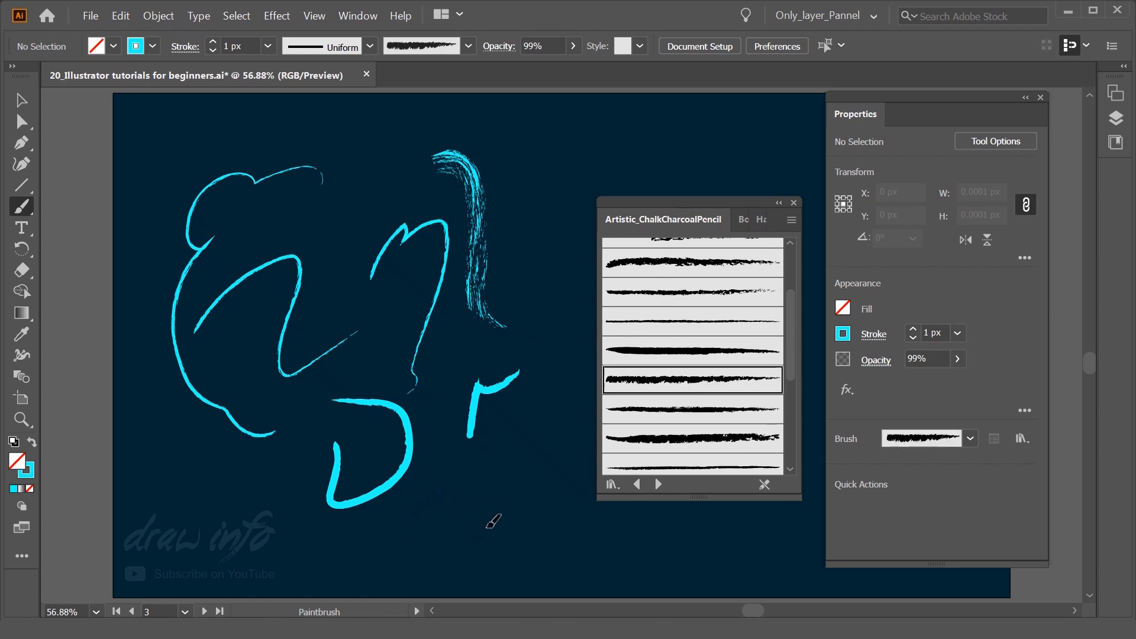
scroll(711, 346, "down", 4)
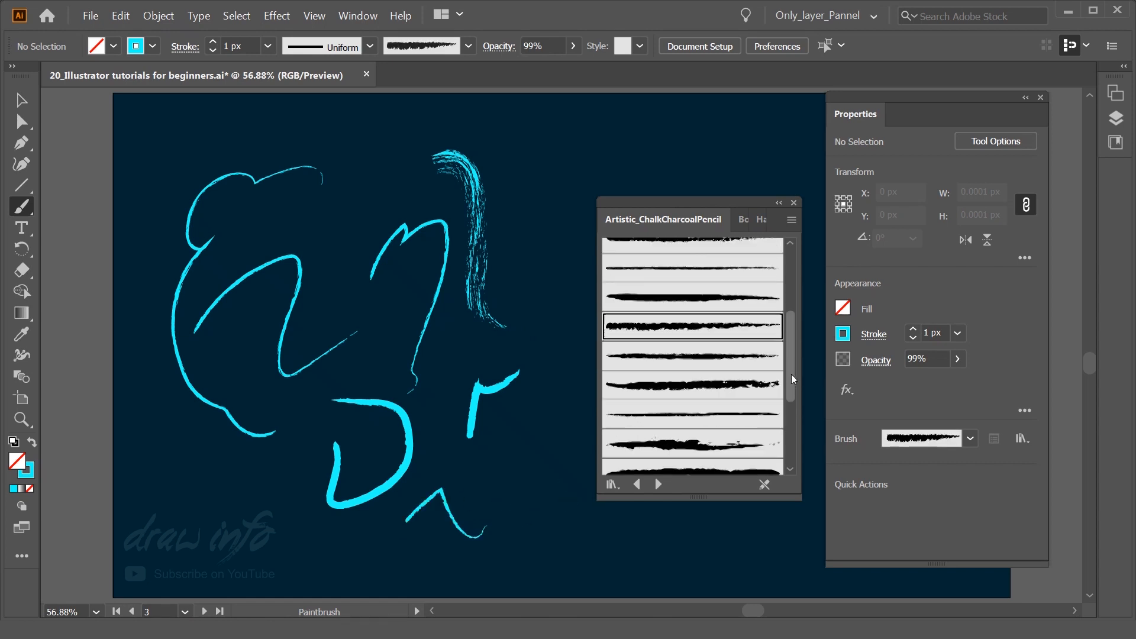
left_click(712, 345)
mouse_move(217, 501)
left_mouse_down()
mouse_move(267, 471)
mouse_move(257, 544)
mouse_move(316, 538)
left_mouse_up()
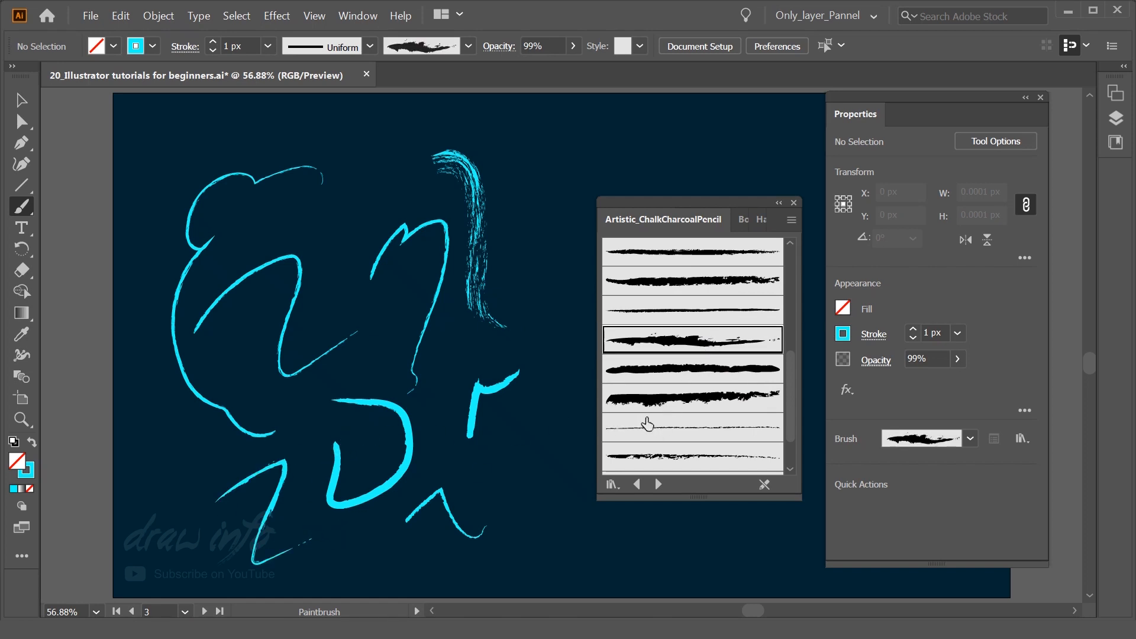
scroll(672, 435, "down", 2)
left_click(680, 400)
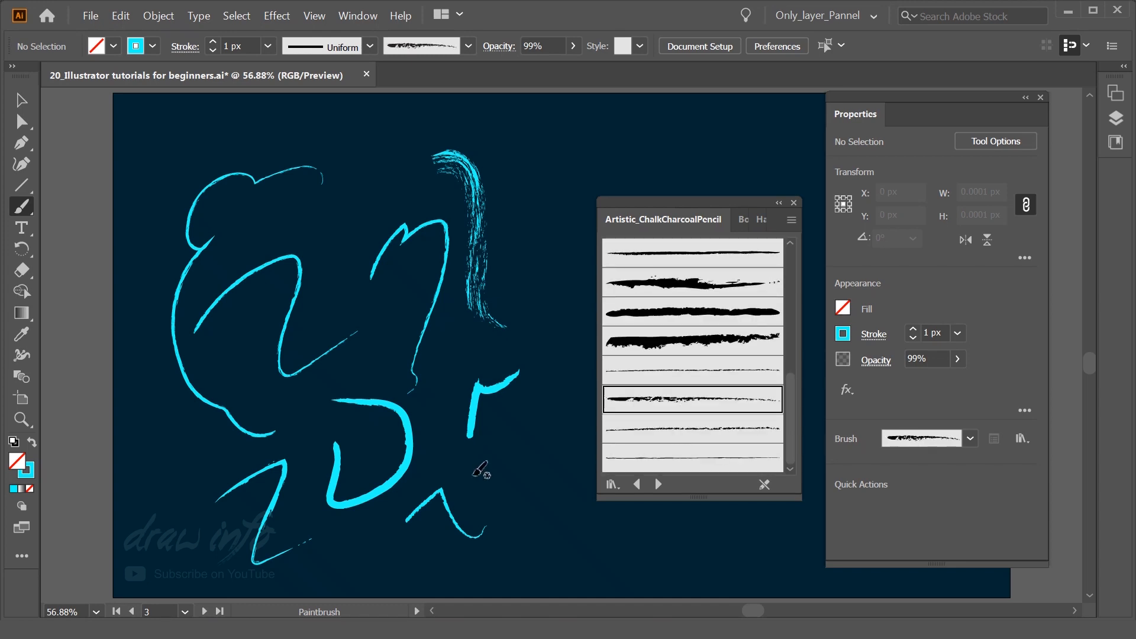
left_click_drag(438, 468, 538, 483)
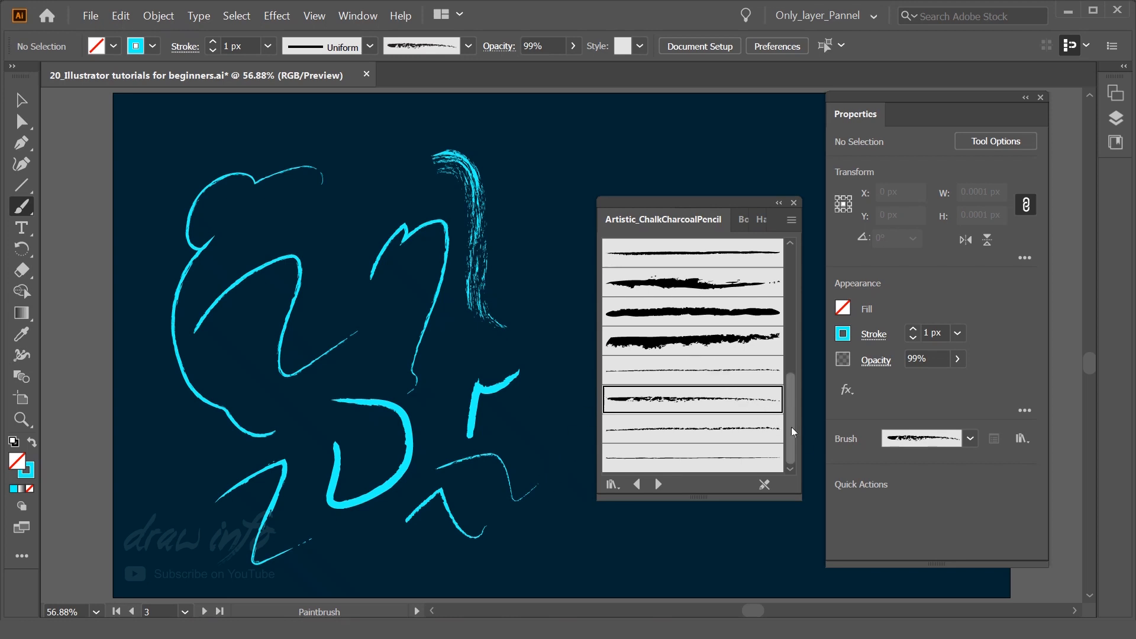
- Browse the chalk-charcoal library again, making several of its brushes current in turn without painting
mouse_move(792, 449)
left_mouse_down()
mouse_move(803, 368)
mouse_move(793, 315)
mouse_move(791, 324)
left_mouse_up()
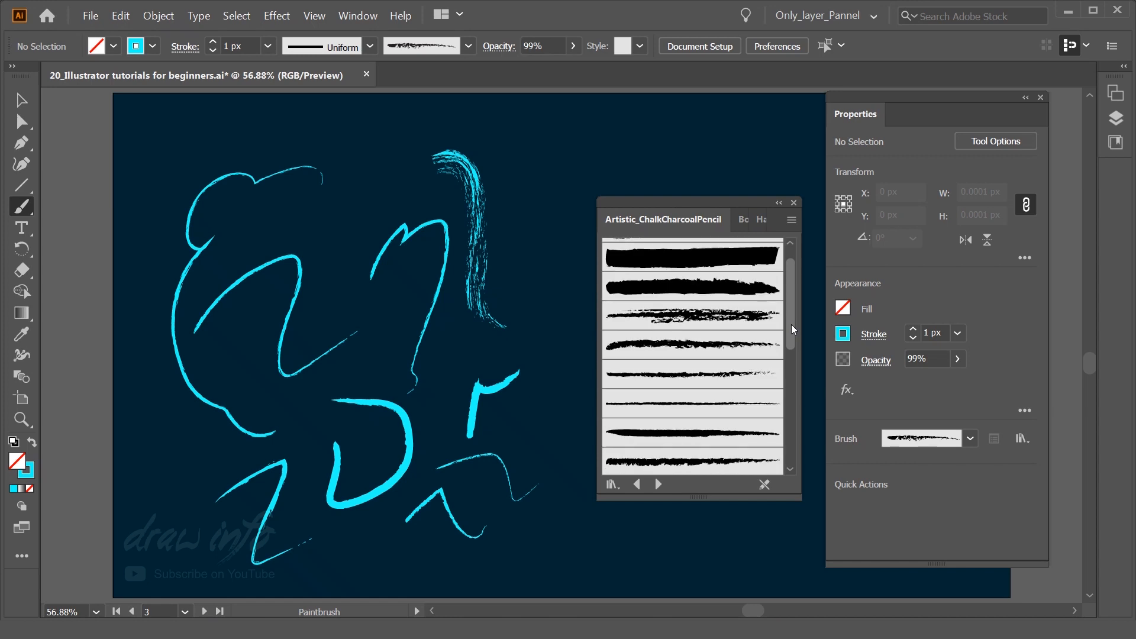
left_click(656, 327)
left_click(661, 346)
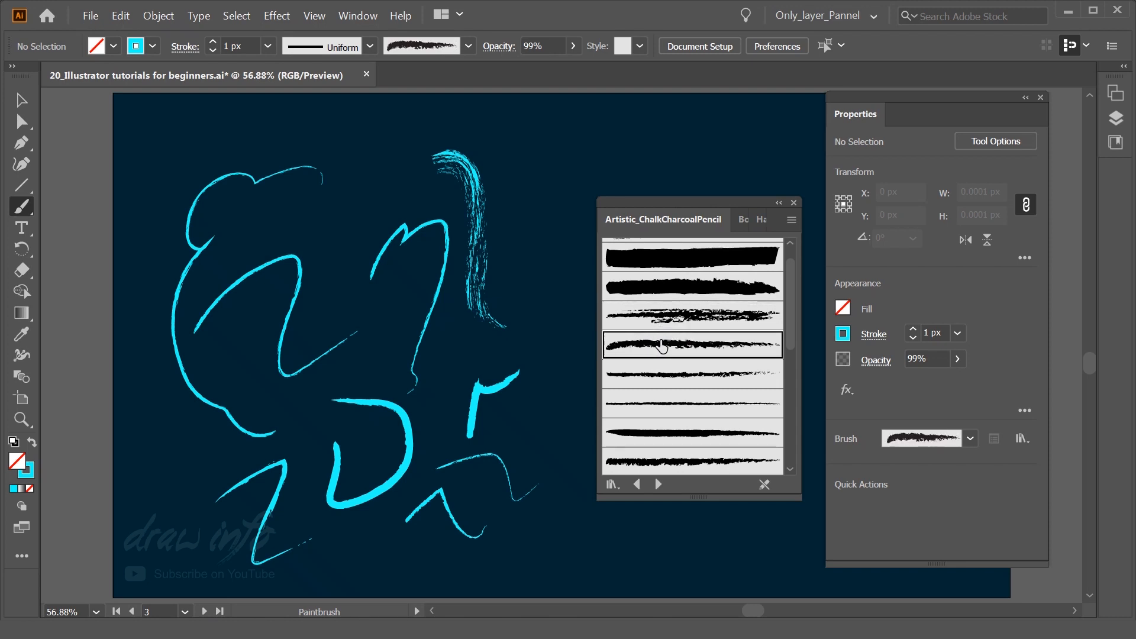
left_click(663, 375)
scroll(663, 377, "down", 4)
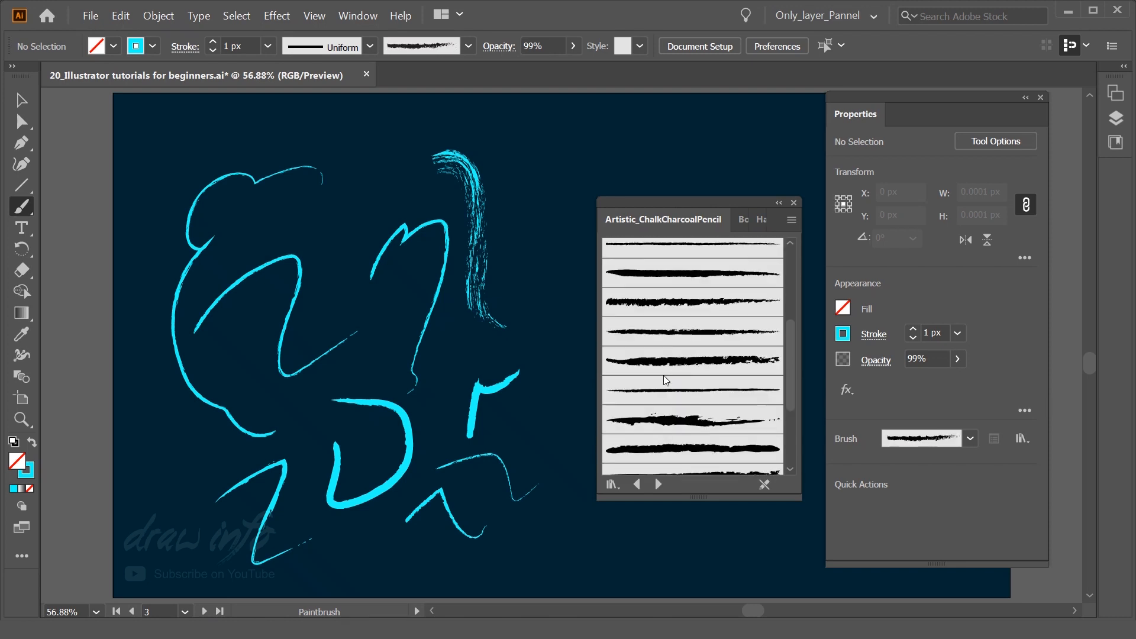
left_click(667, 400)
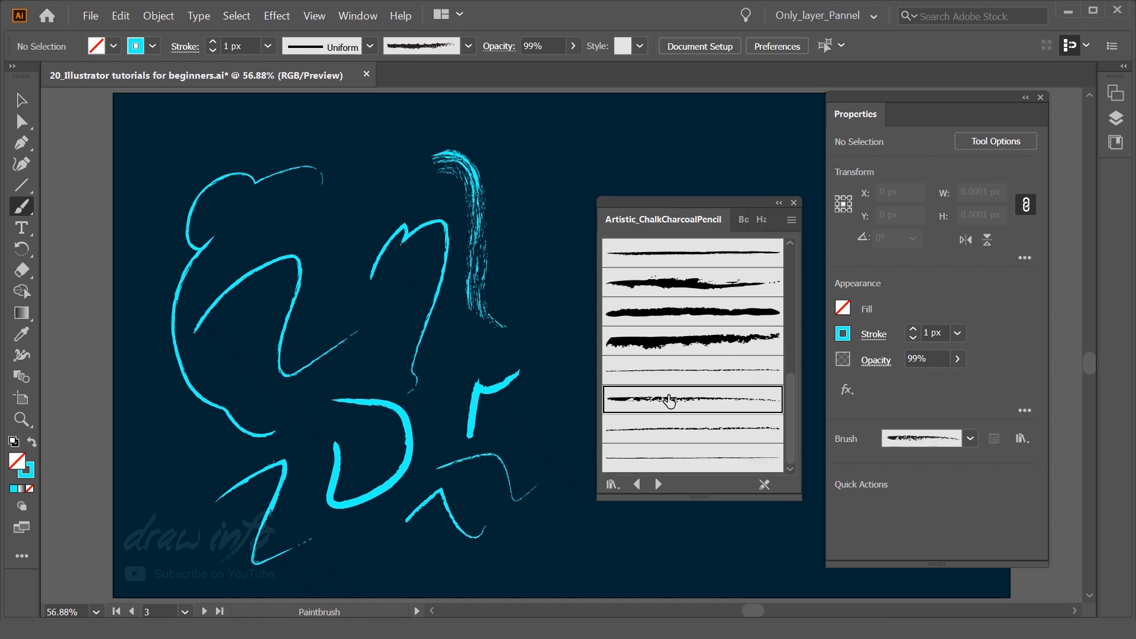
- Load the Artistic_Ink brush library, select all the painted strokes and apply the library's first grey art brush to them
left_click(658, 484)
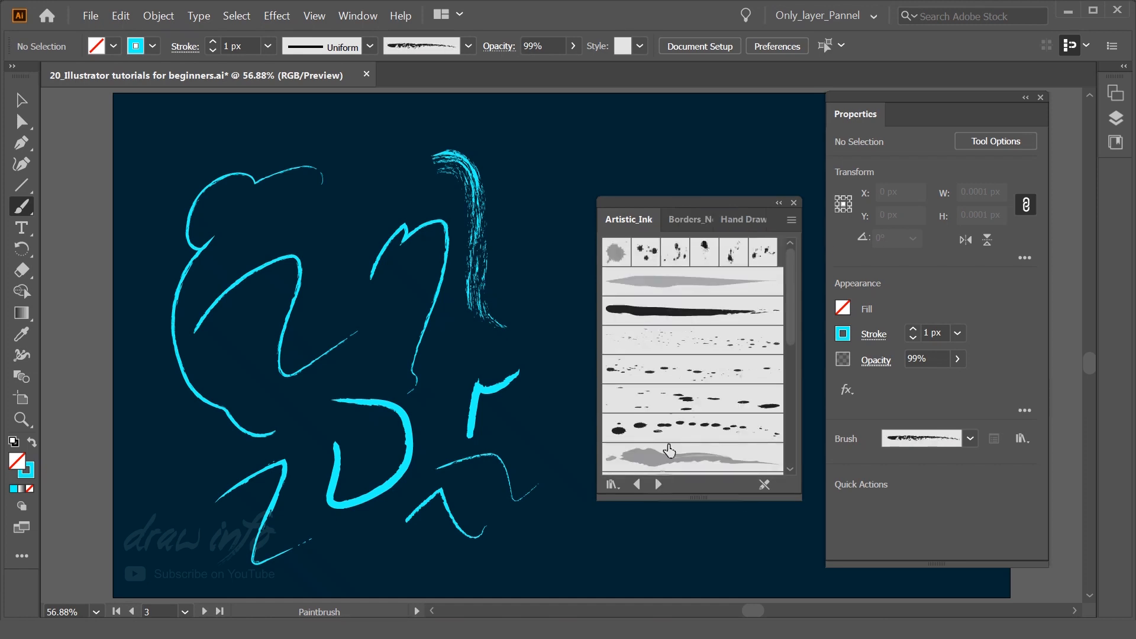
left_click(666, 273)
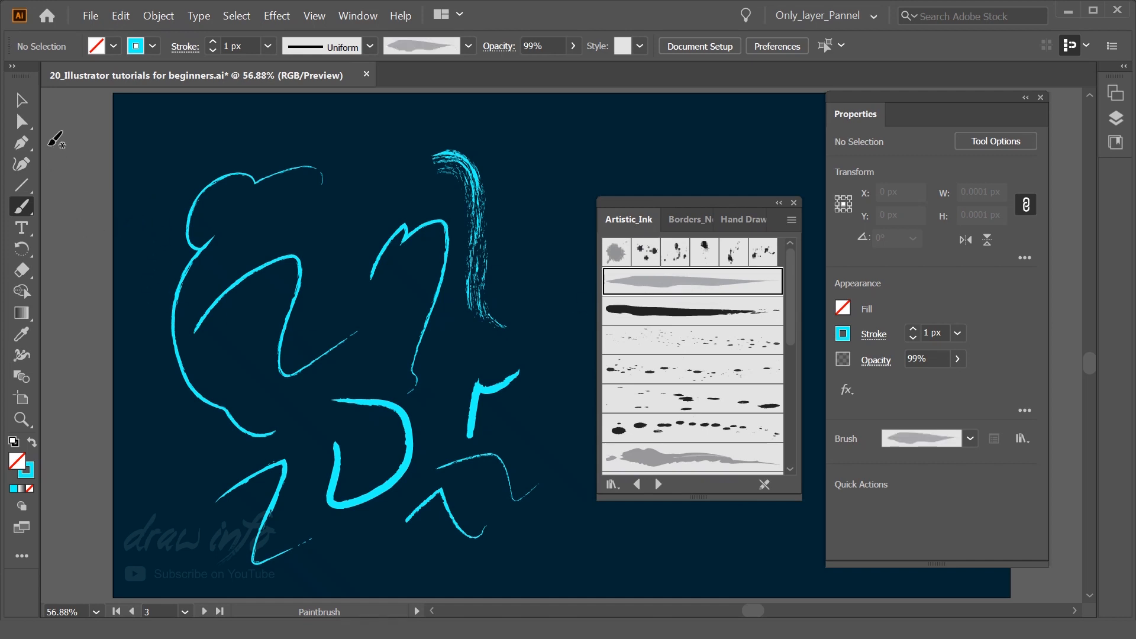
left_click(21, 100)
mouse_move(133, 139)
left_mouse_down()
mouse_move(521, 521)
mouse_move(562, 589)
left_mouse_up()
left_click(695, 287)
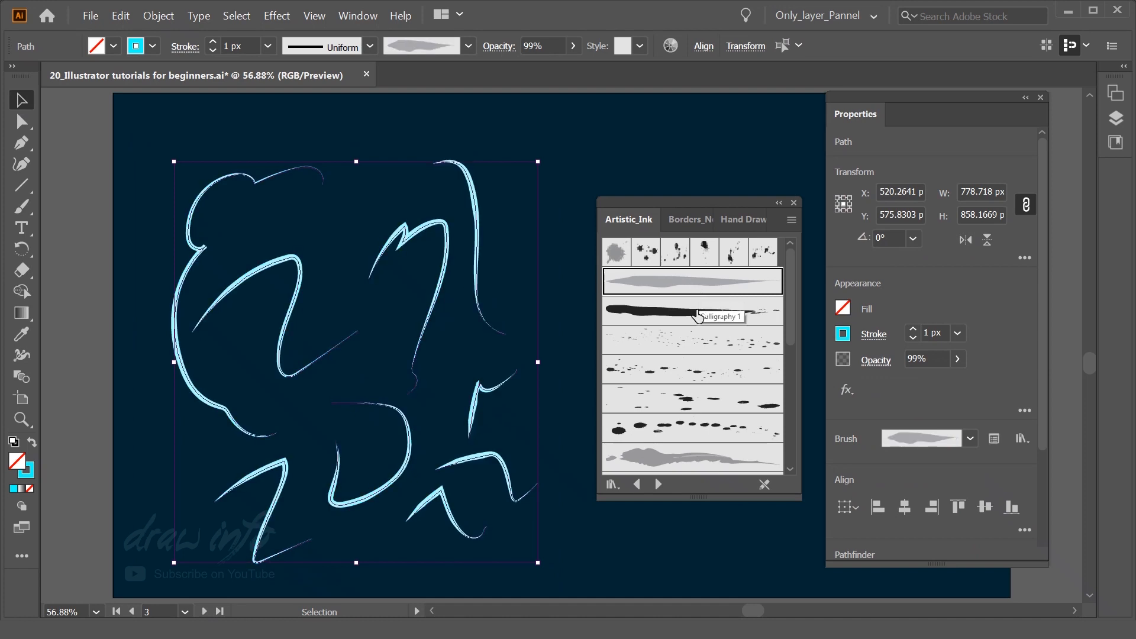
- Try Calligraphy 1 and the four splatter brushes below it, including Galaxy, on the selected strokes
left_click(691, 325)
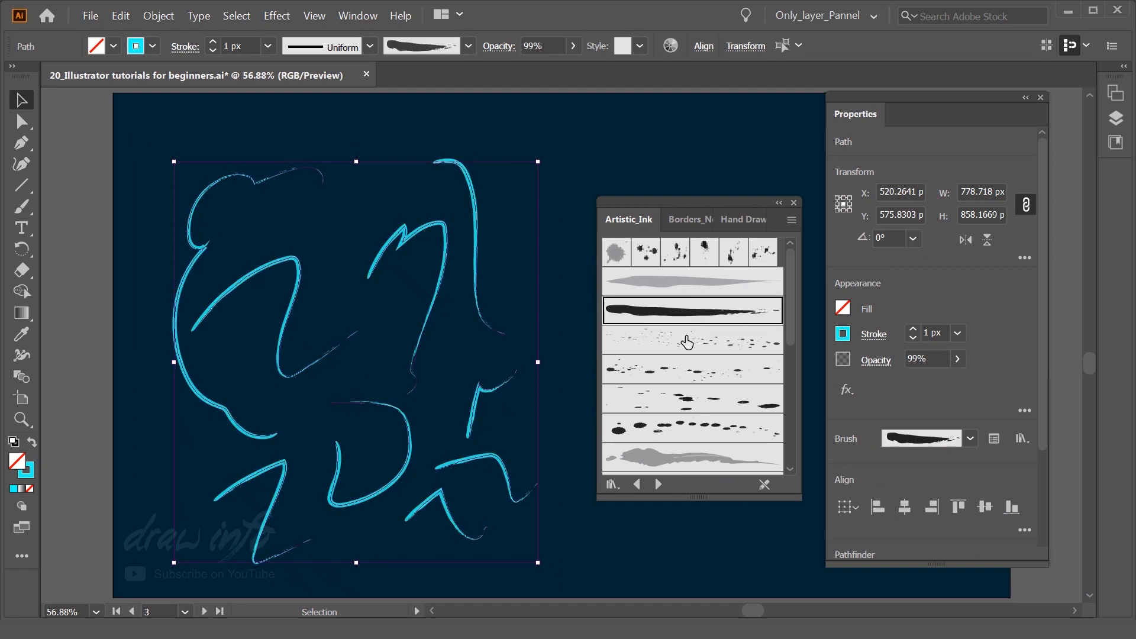
left_click(687, 342)
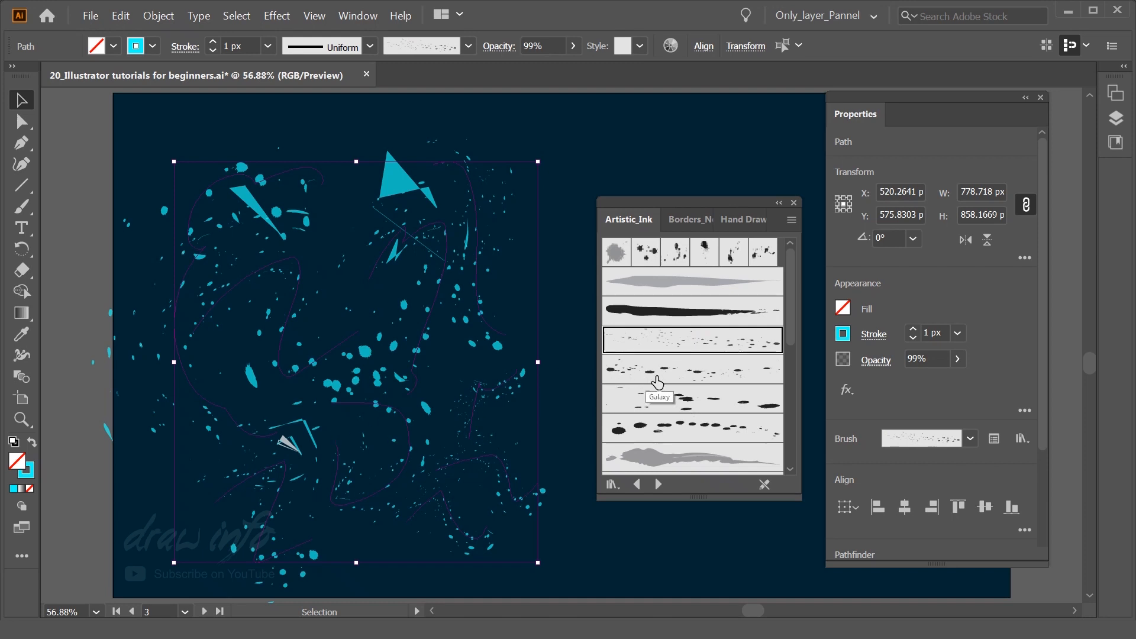
left_click(658, 381)
left_click(652, 410)
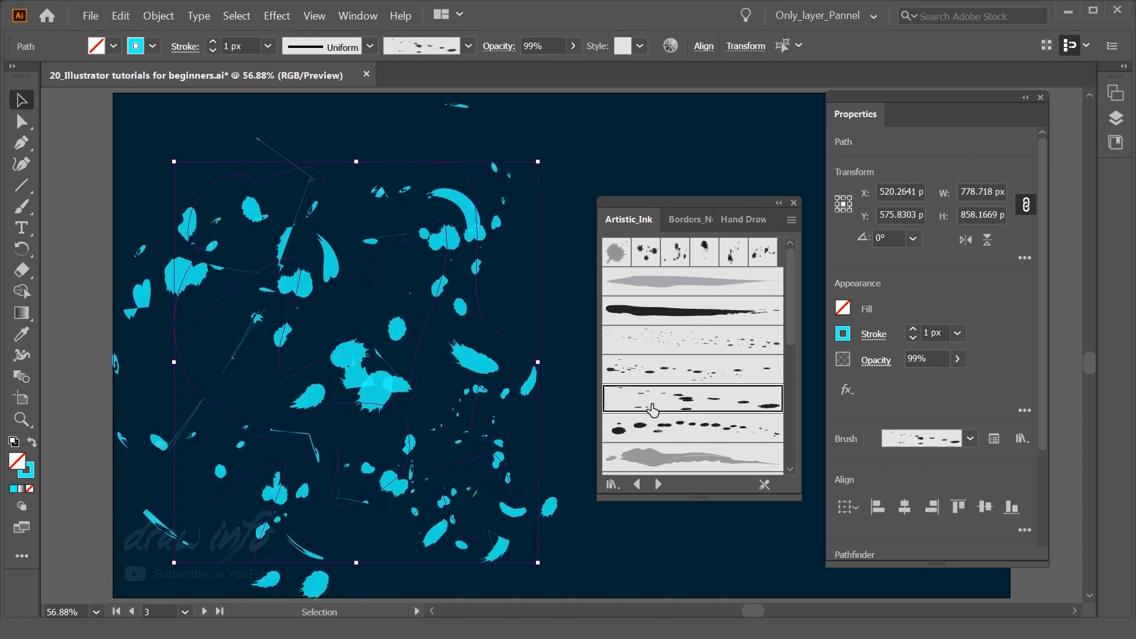
left_click(650, 425)
- Try the grey wash brushes, including Light Ink Wash, and the dry ink brushes up to Dry Ink 2 on the selected strokes
scroll(648, 420, "down", 3)
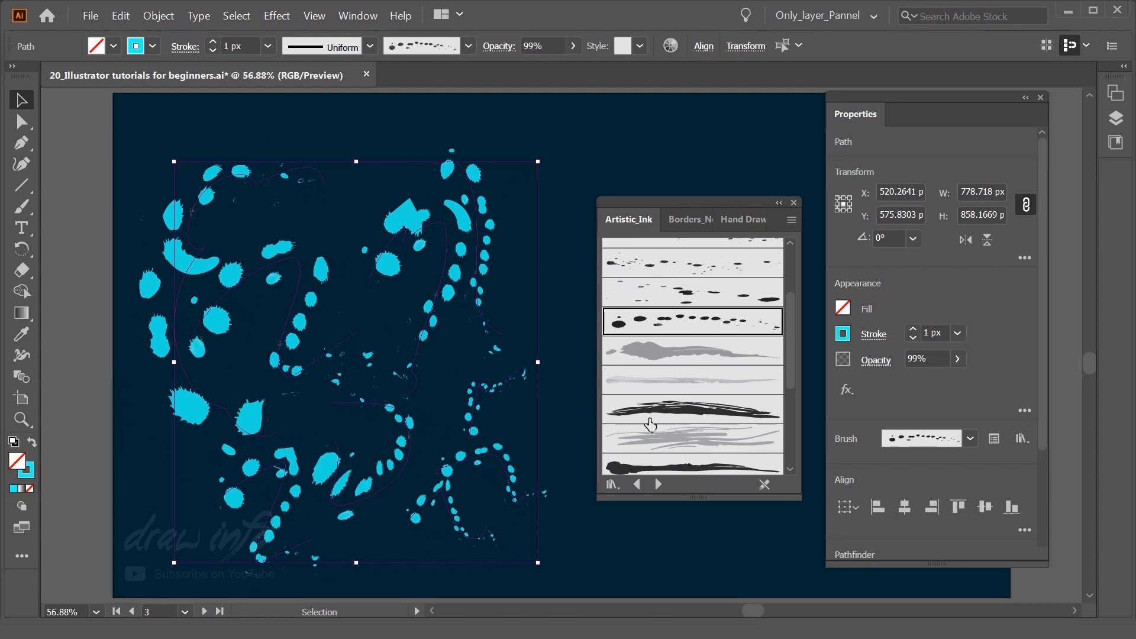
left_click(657, 364)
left_click(655, 385)
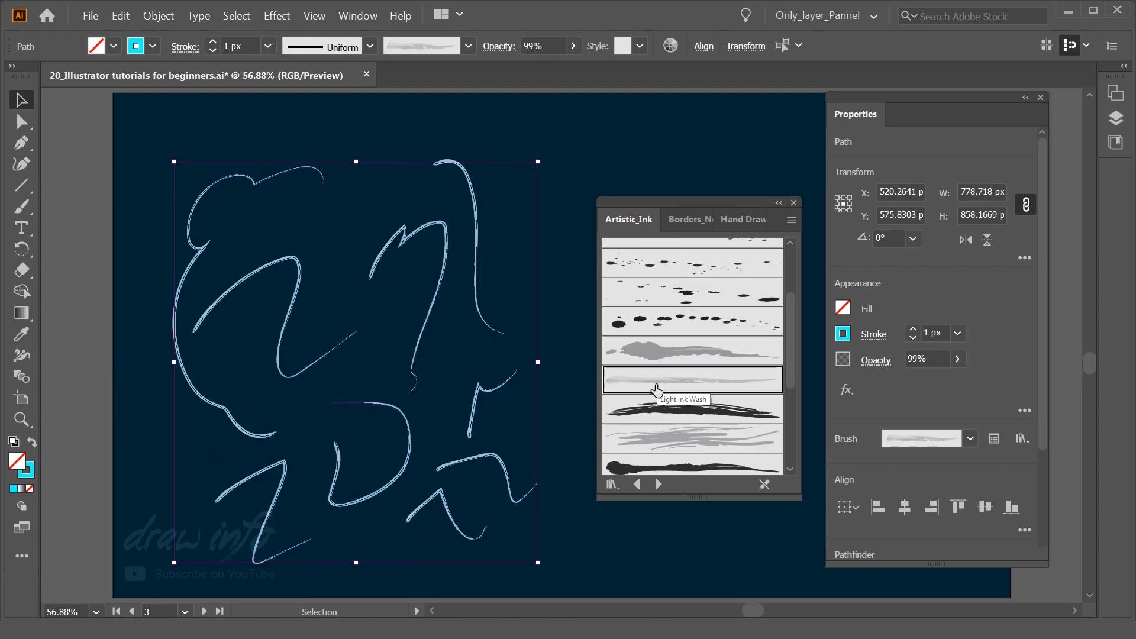
left_click(653, 407)
scroll(651, 404, "down", 3)
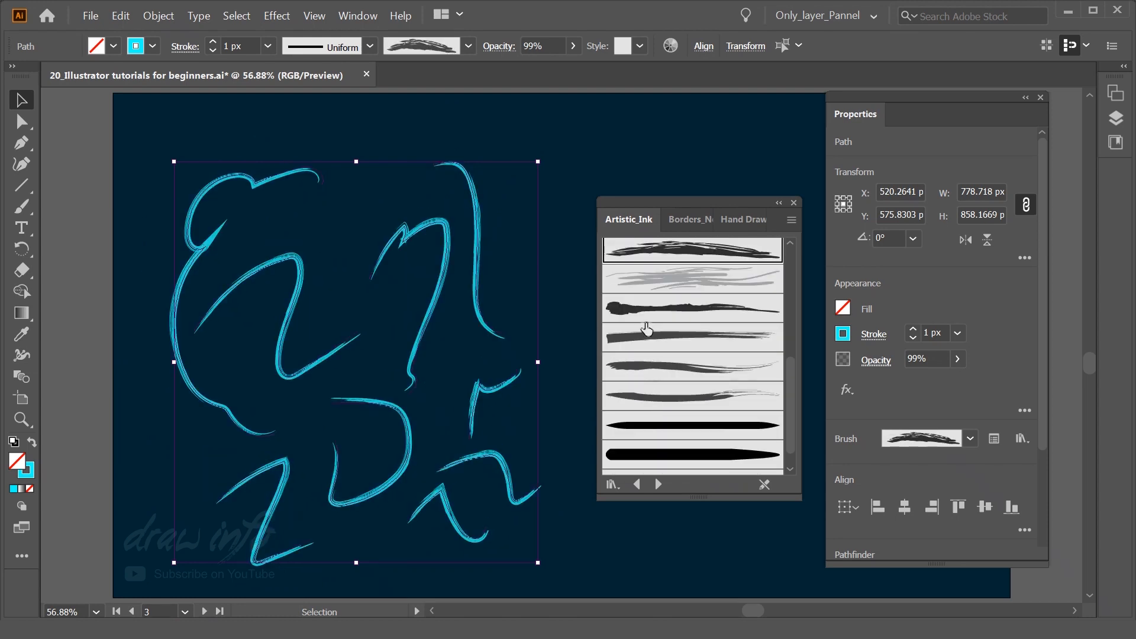
left_click(669, 283)
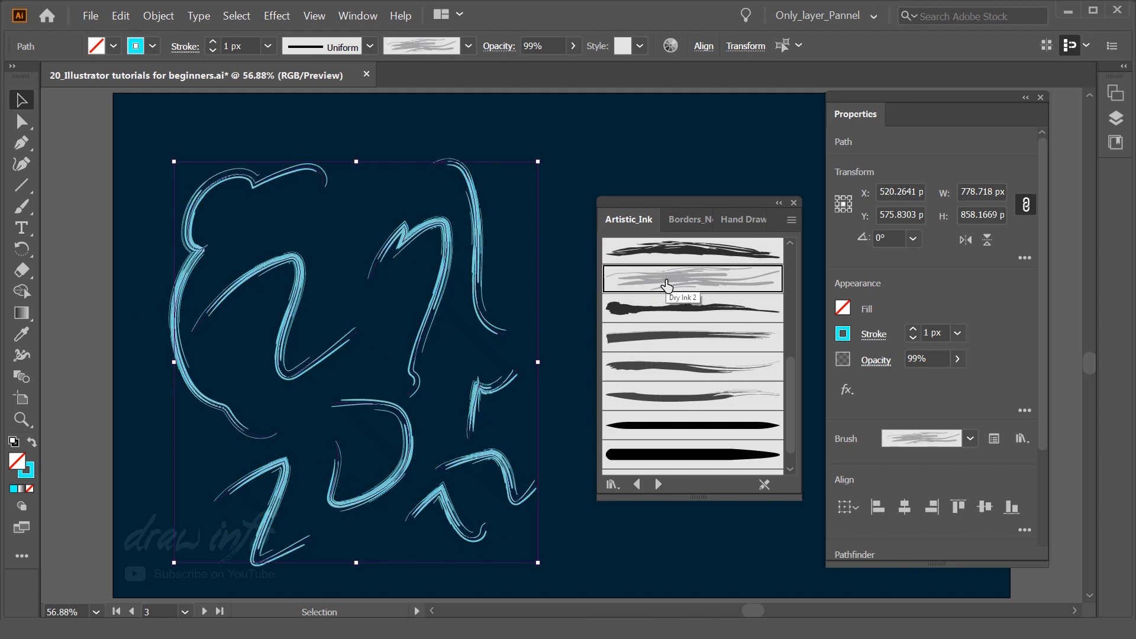
- Try the remaining Artistic_Ink brushes on the selected strokes, from the blotted one to the last square-ended tapered one
left_click(662, 310)
left_click(661, 336)
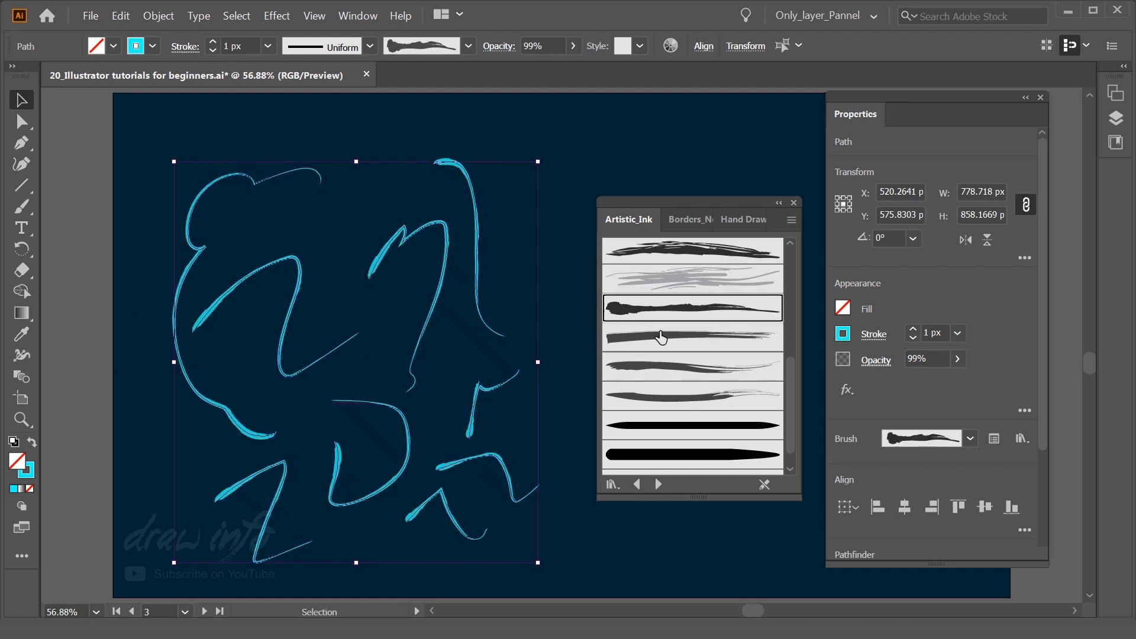
left_click(657, 374)
left_click(657, 397)
scroll(662, 404, "down", 1)
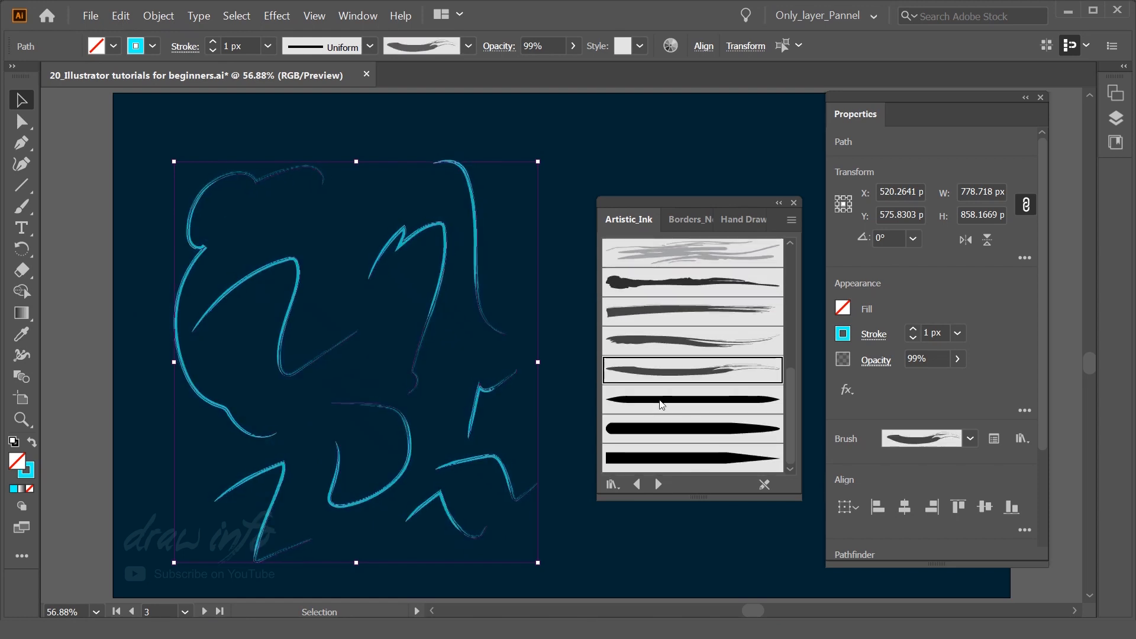
left_click(660, 402)
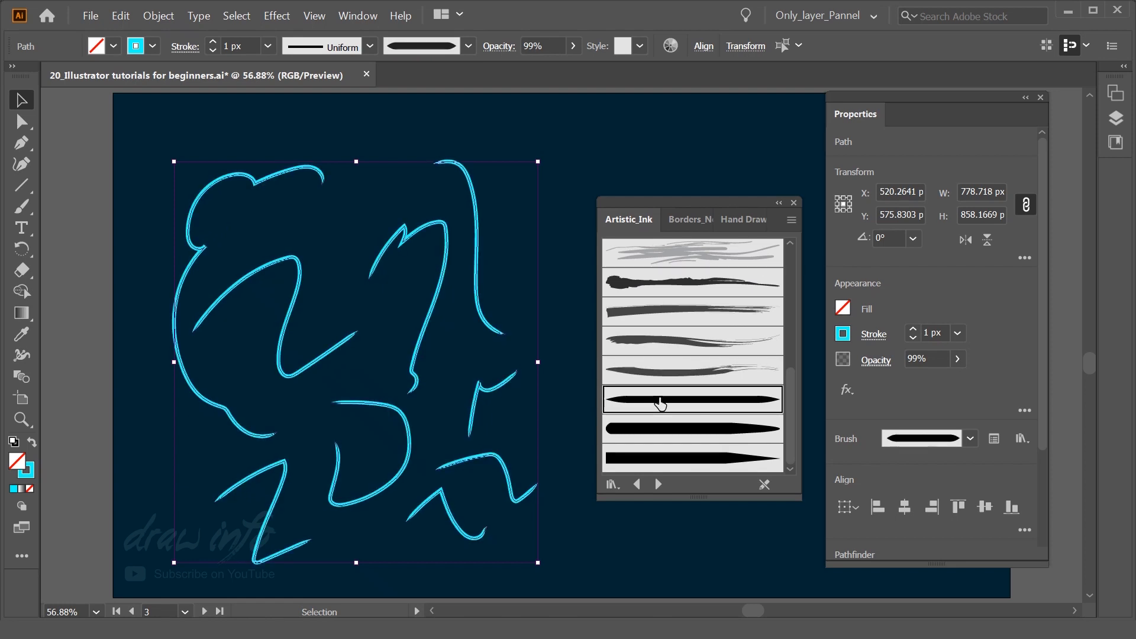
left_click(659, 432)
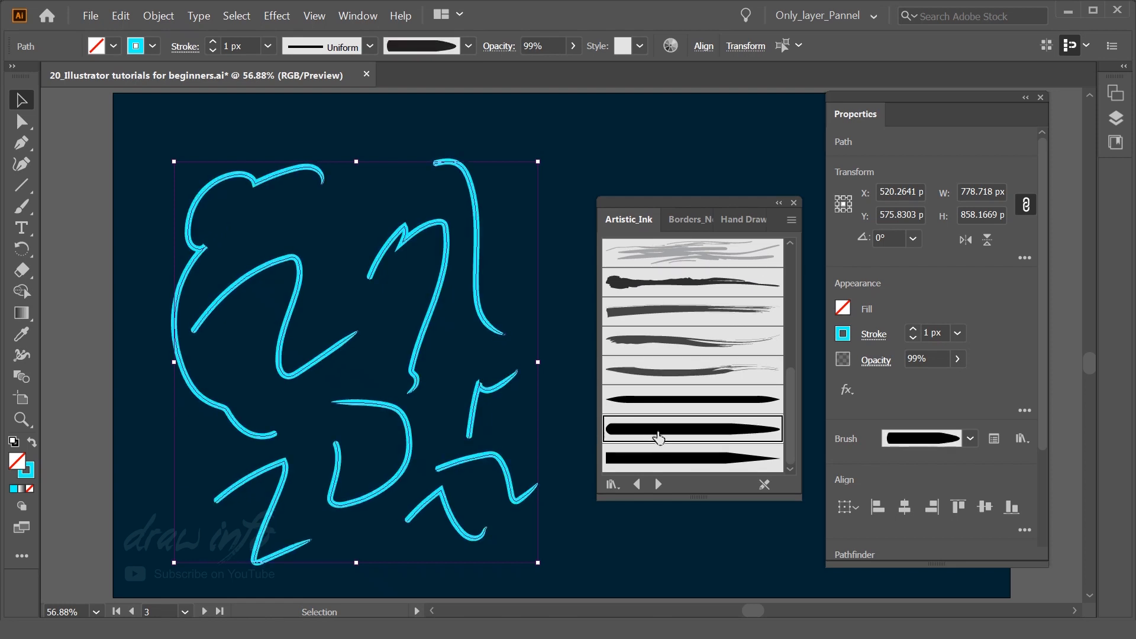
left_click(654, 462)
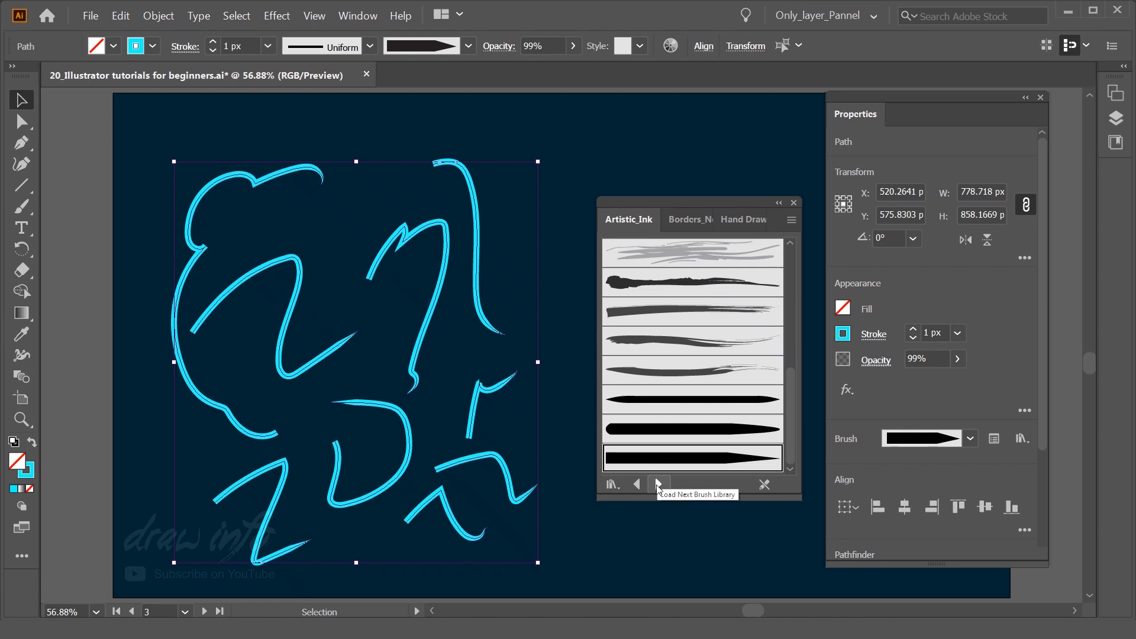
- Load the Artistic_Paintbrush library and apply its second to sixth brushes, including Brush 2, to the selected strokes one after another
left_click(658, 484)
left_click(684, 314)
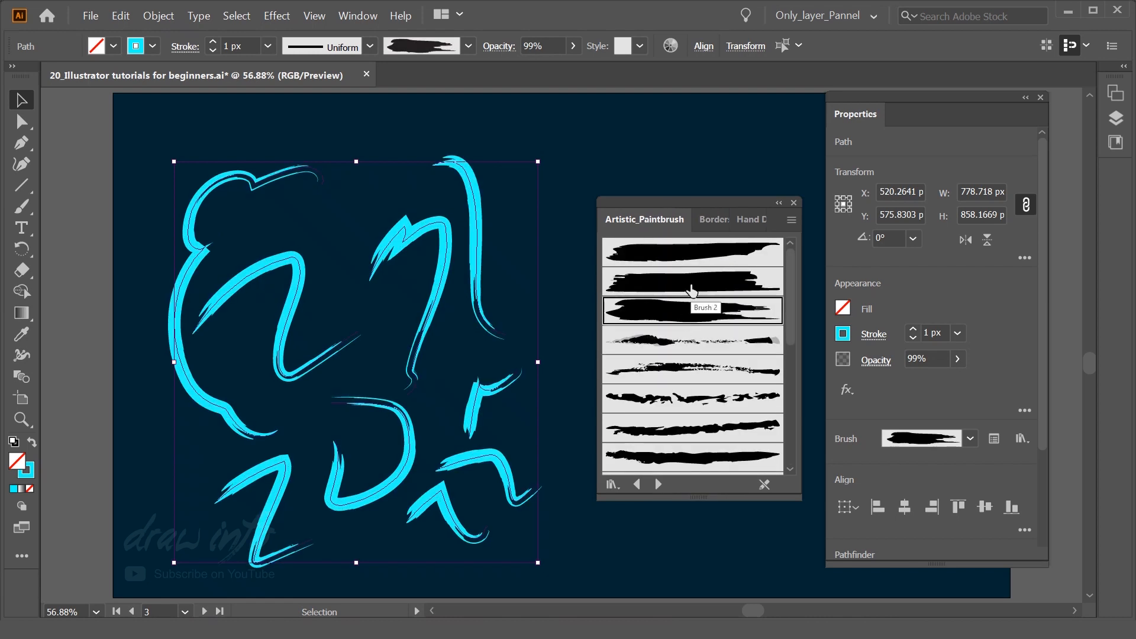
left_click(691, 290)
left_click(692, 349)
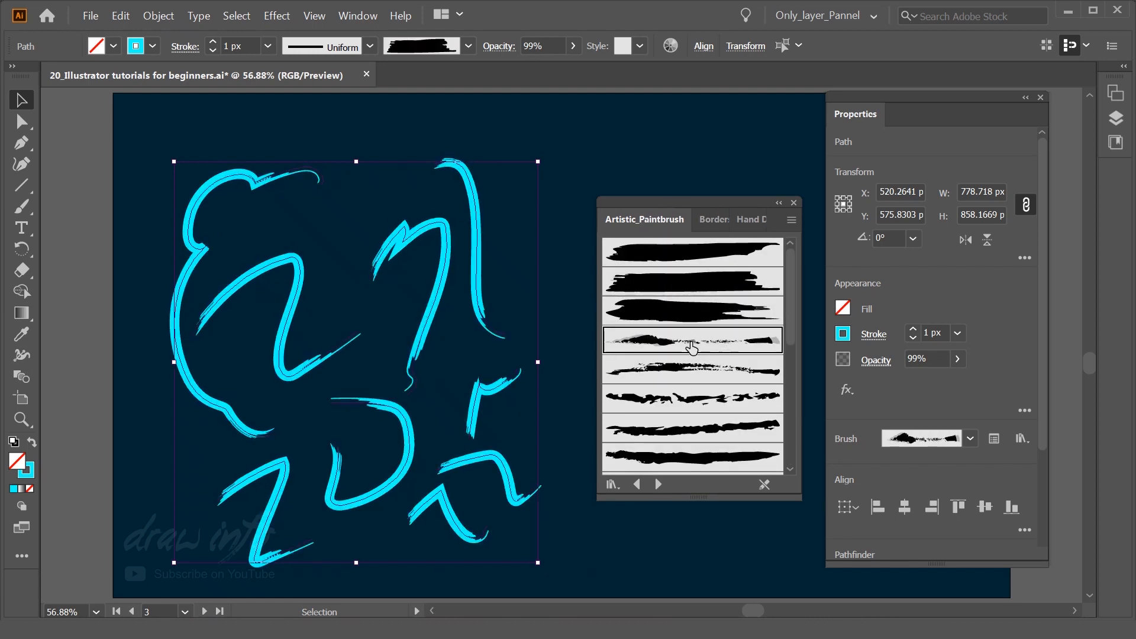
left_click(688, 371)
left_click(690, 405)
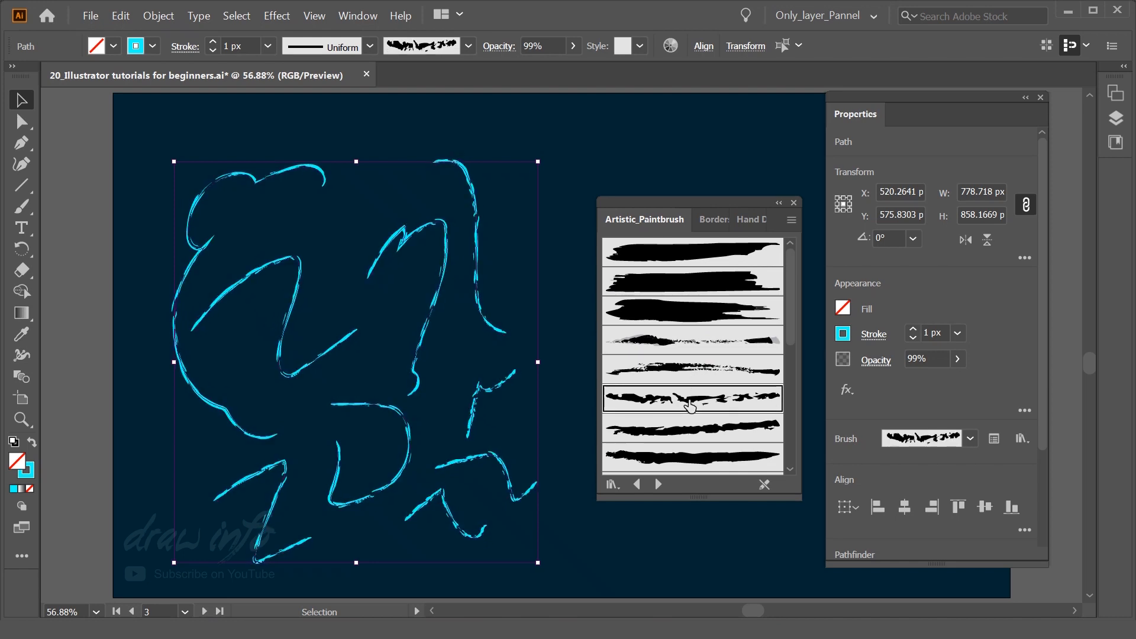
- Try the three rough, broken-edged paintbrushes in the middle of the Artistic_Paintbrush library on the selected strokes
scroll(690, 405, "down", 4)
left_click(690, 390)
left_click(691, 413)
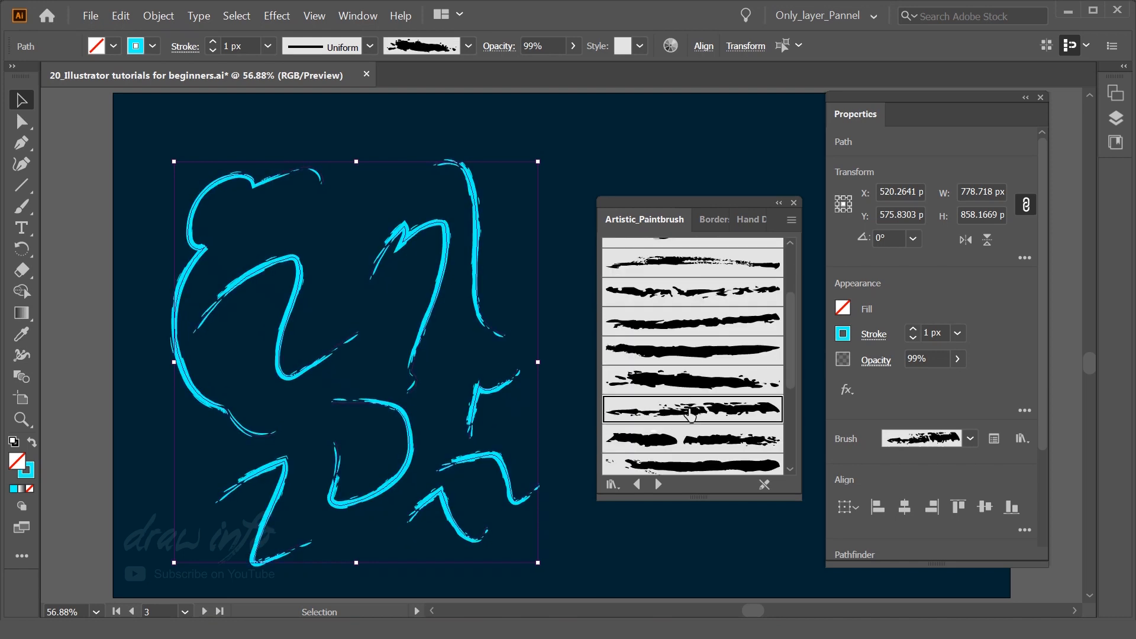
left_click(690, 439)
- Try the wide dry-bristle brushes, Palette Knife and the final grey wash brush of the Artistic_Paintbrush library on the selected strokes
scroll(691, 441, "down", 3)
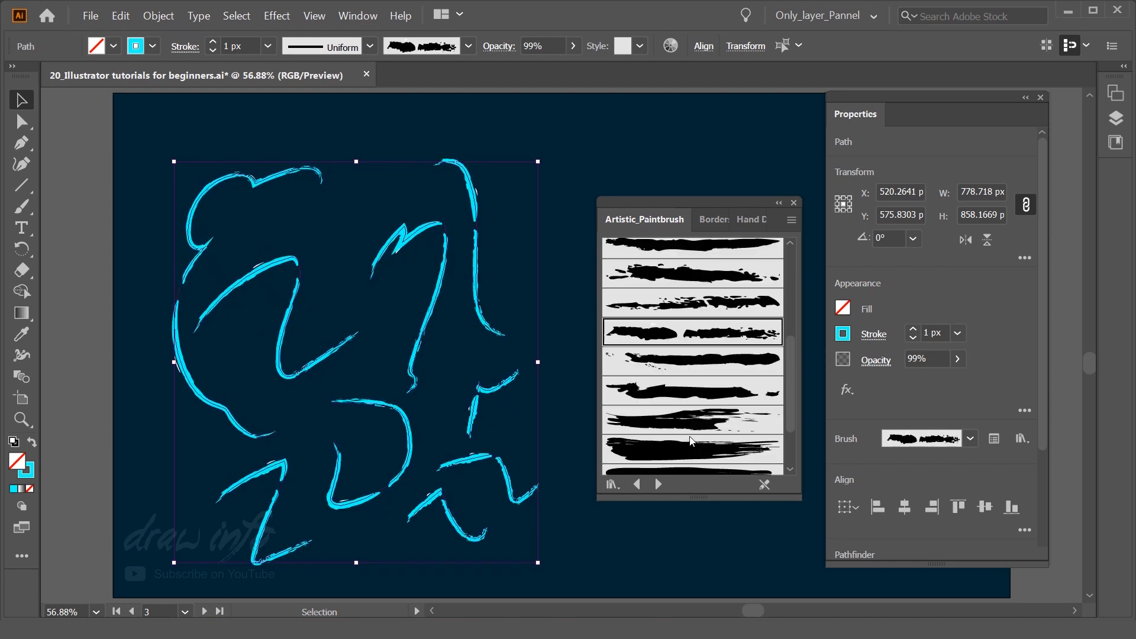
left_click(693, 421)
left_click(690, 450)
scroll(688, 444, "down", 3)
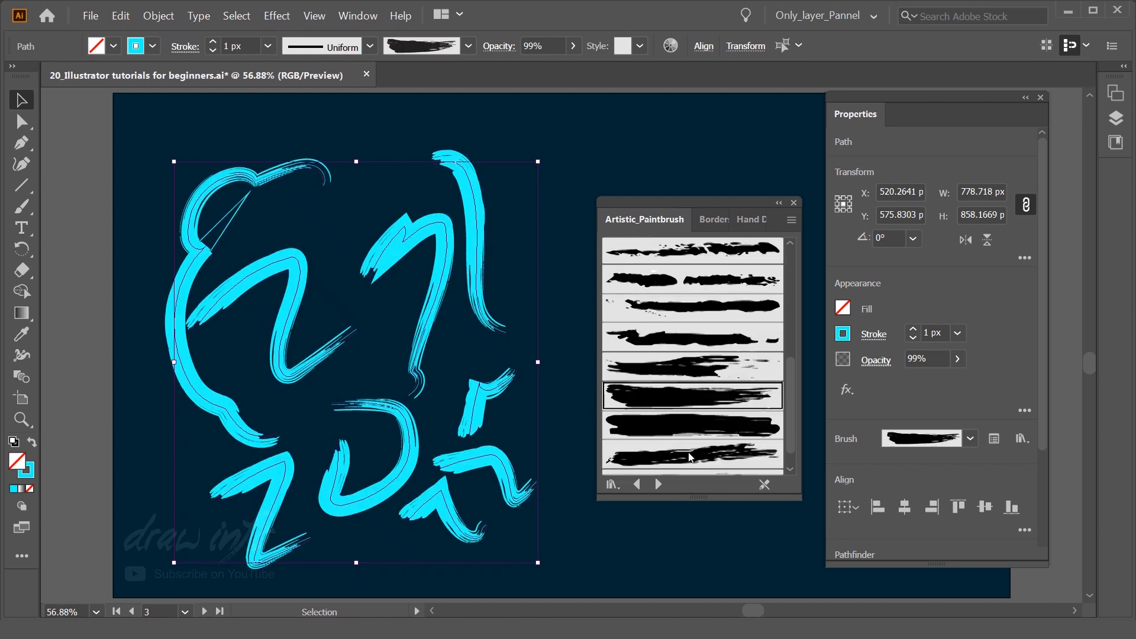
left_click(687, 408)
left_click(686, 431)
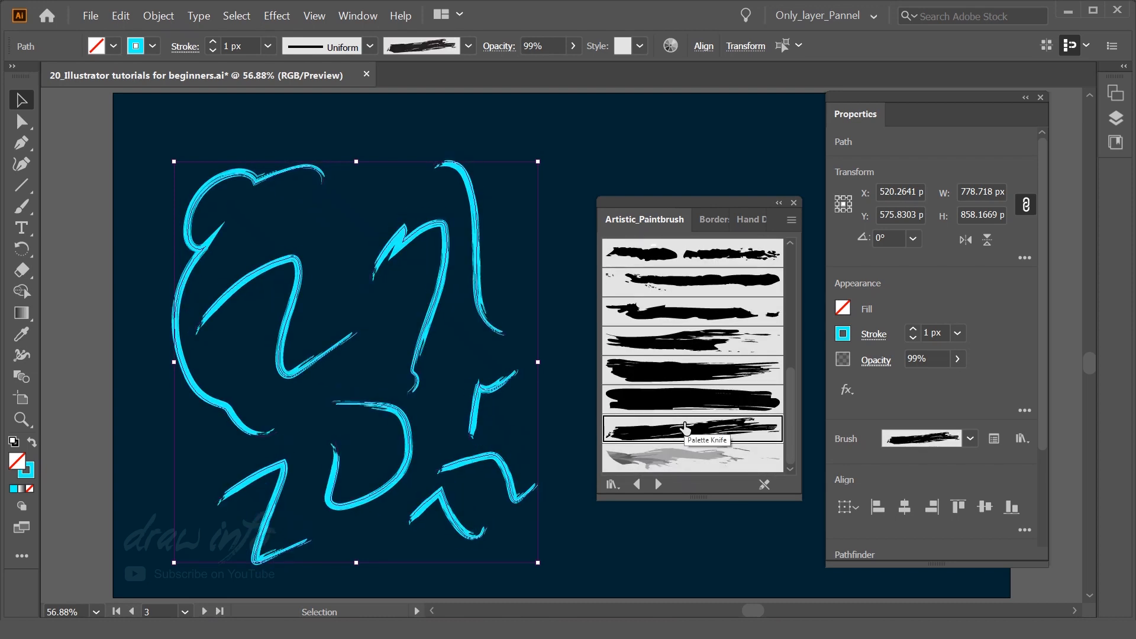
left_click(681, 457)
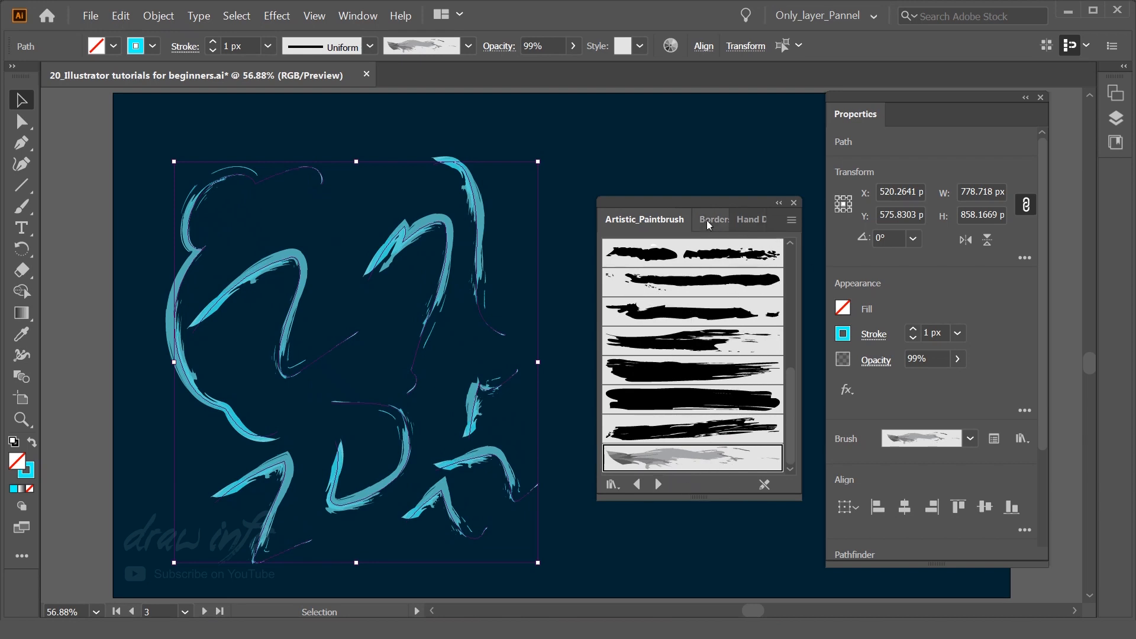
- Load the Artistic_ScrollPen library and apply its second to fifth brushes in turn, leaving the fifth on the selected strokes
left_click(659, 484)
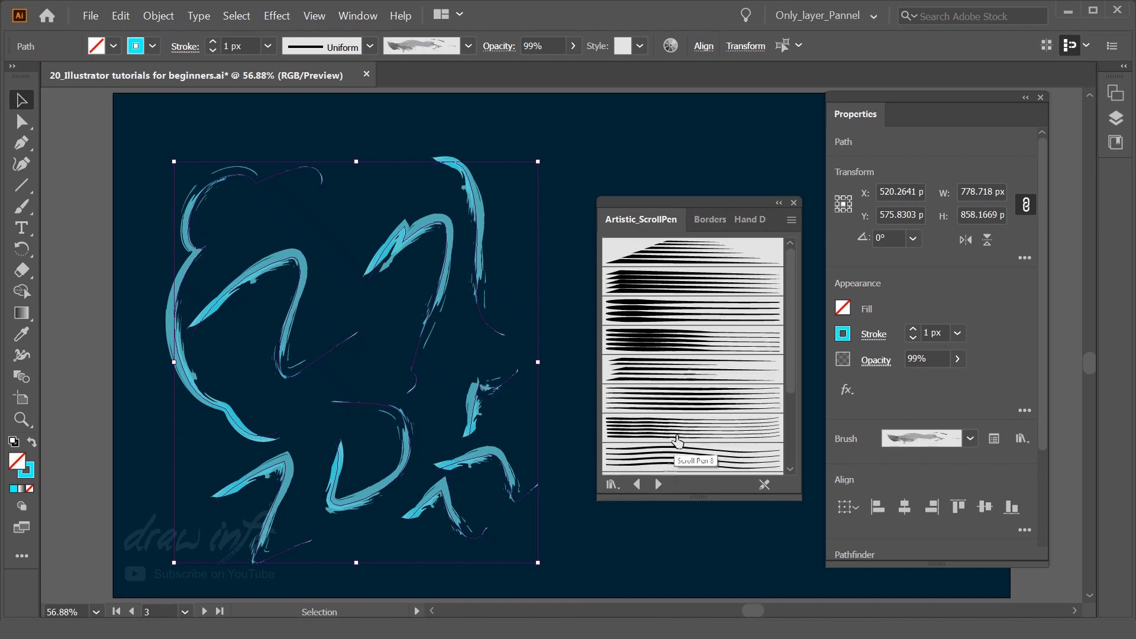
left_click(696, 283)
left_click(696, 320)
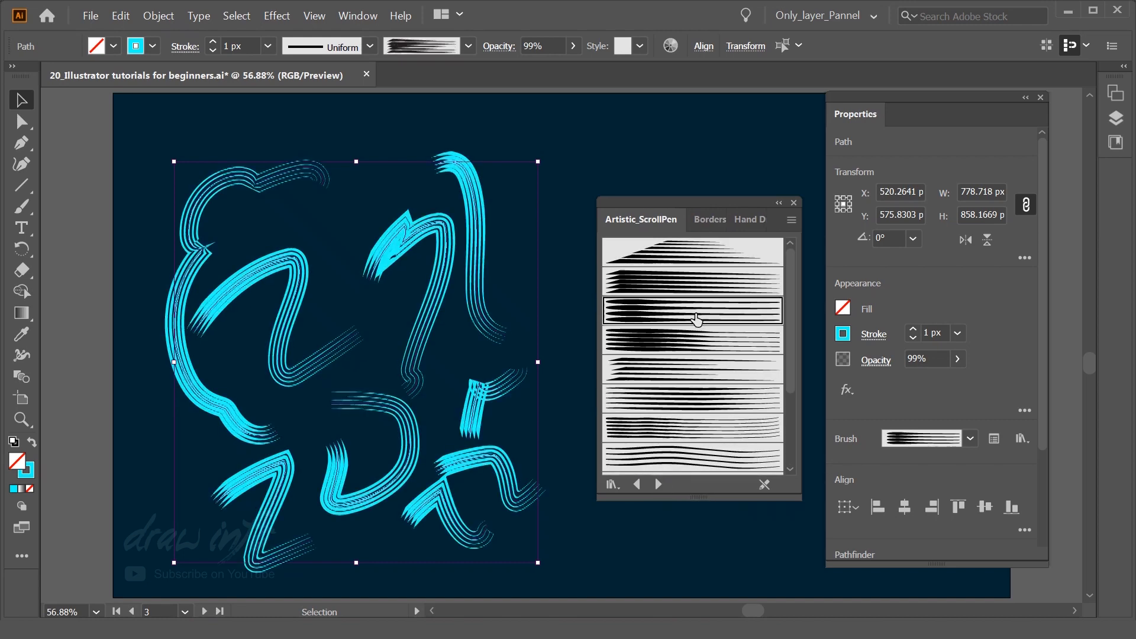
left_click(690, 346)
left_click(690, 379)
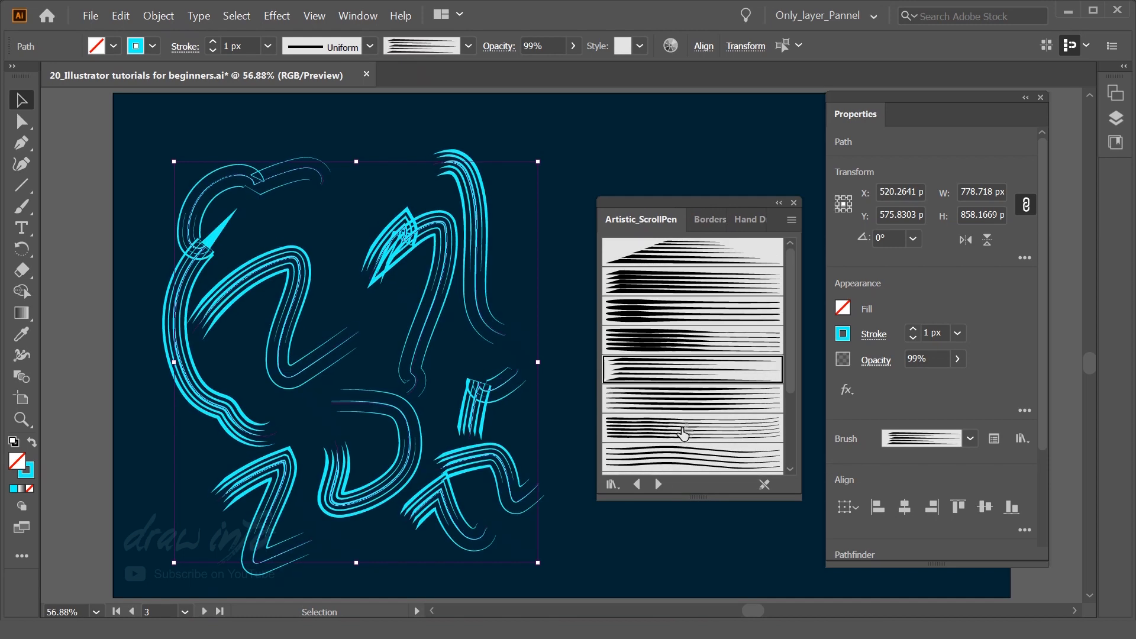
- Apply the eighth to twelfth Artistic_ScrollPen brushes in turn to the selected strokes, ending with the slanted, broken-line brush
scroll(682, 430, "down", 3)
left_click(678, 362)
left_click(678, 384)
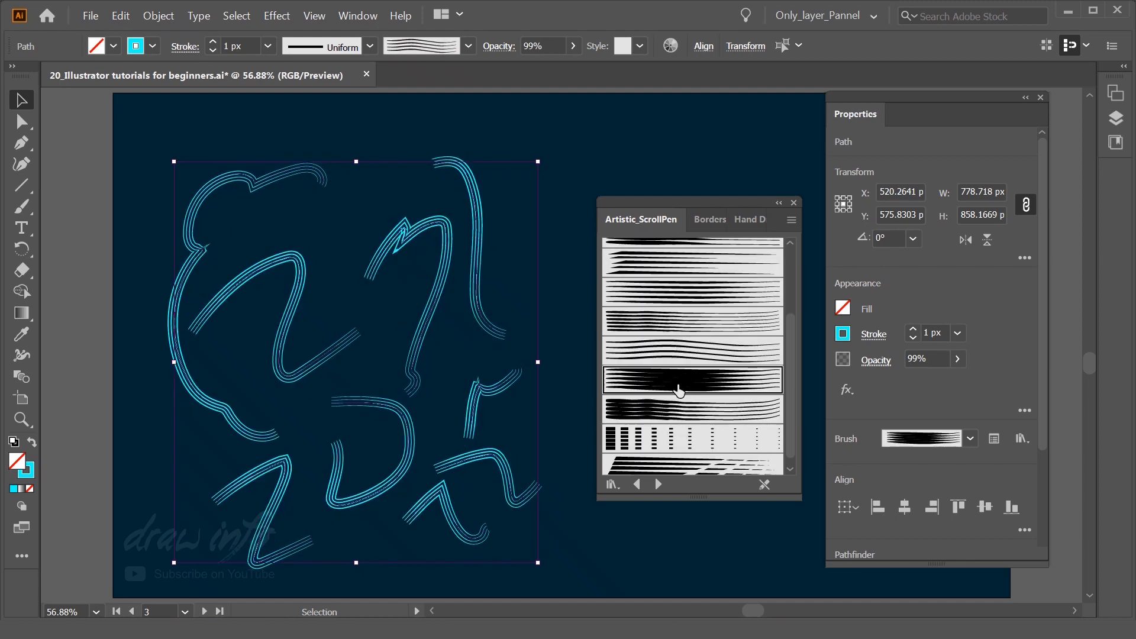
left_click(678, 413)
left_click(680, 439)
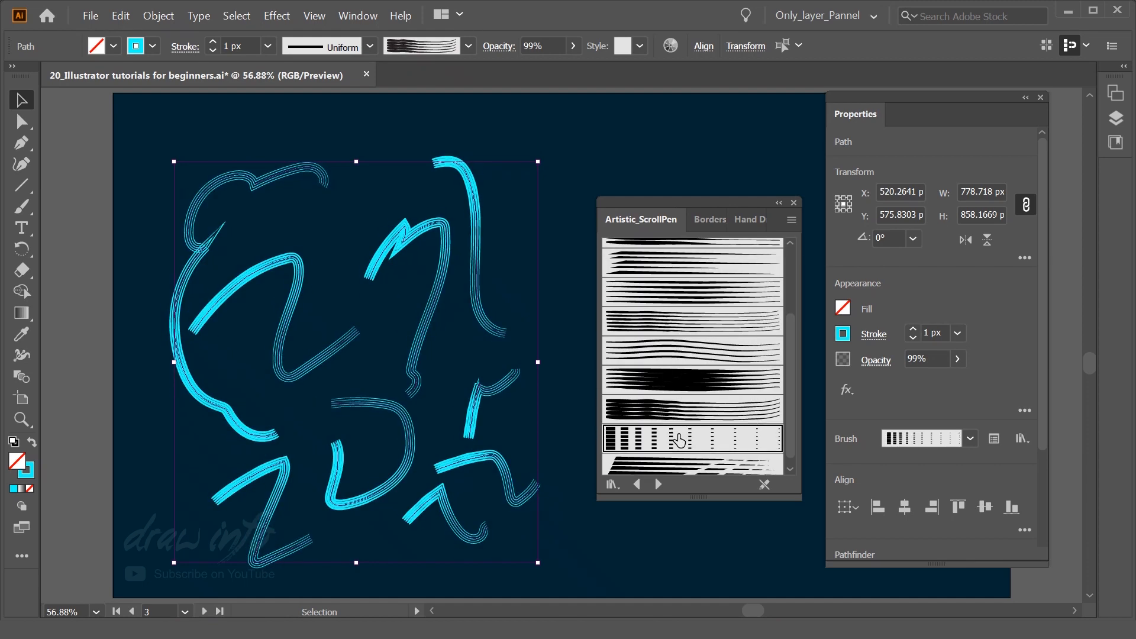
scroll(682, 444, "down", 1)
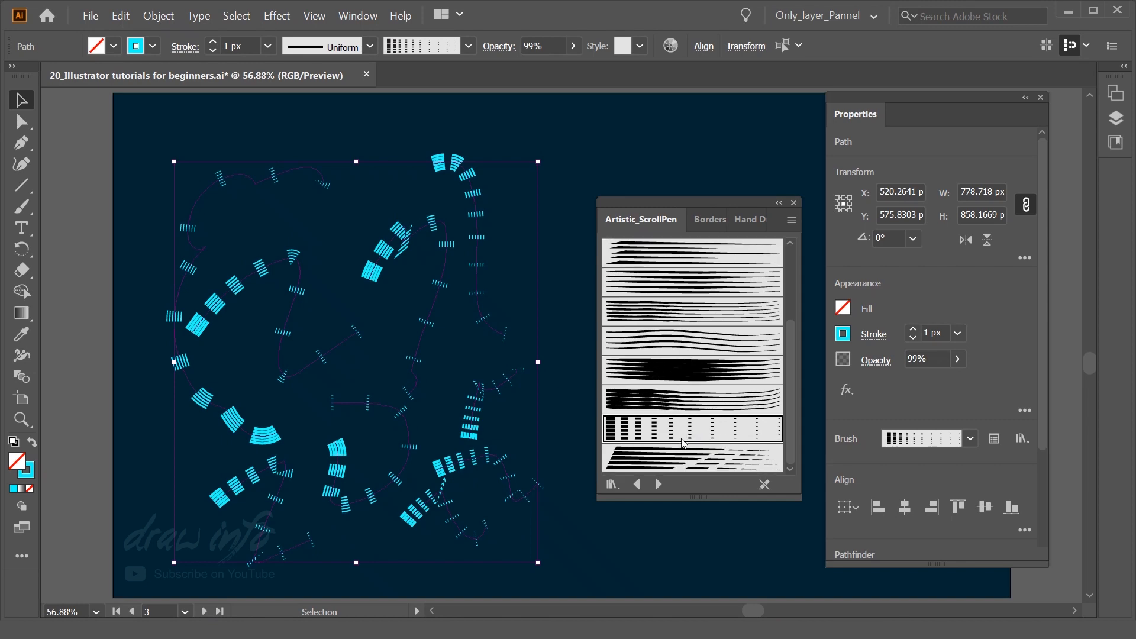
left_click(685, 465)
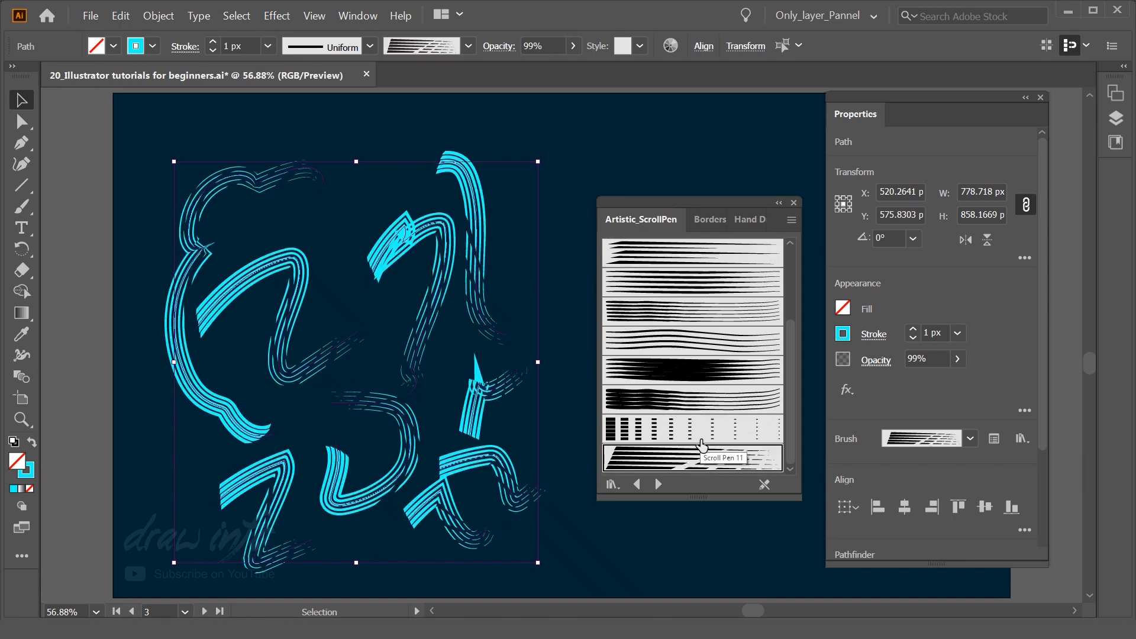
scroll(702, 447, "up", 3)
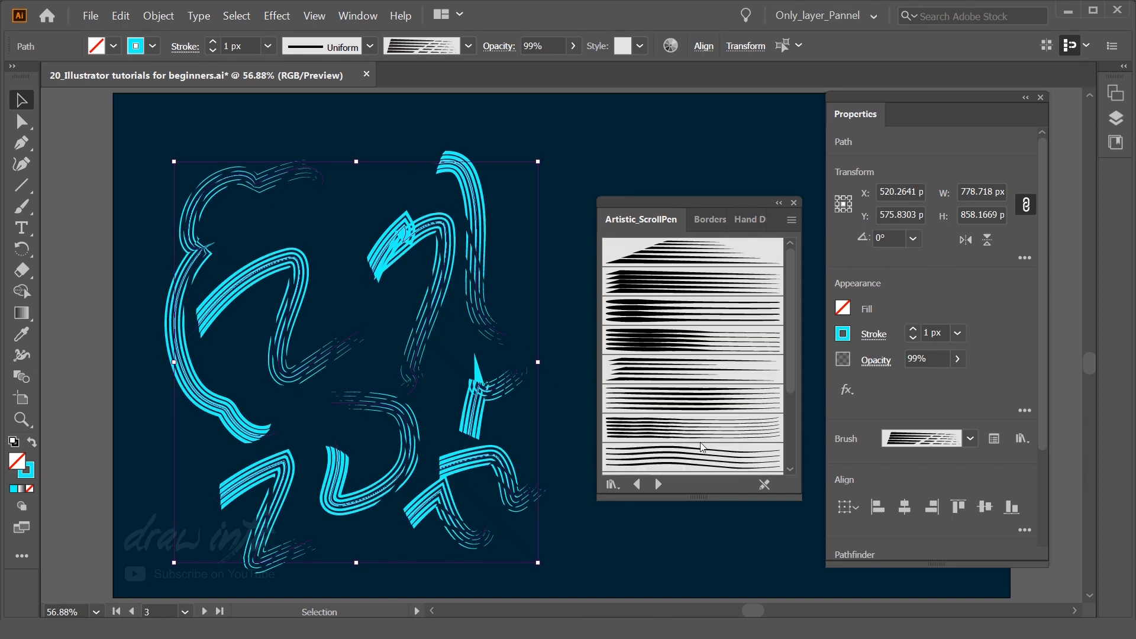
- Load the Artistic_Watercolor library and apply its third, fourth, sixth and seventh brushes in turn to the selected strokes
left_click(658, 484)
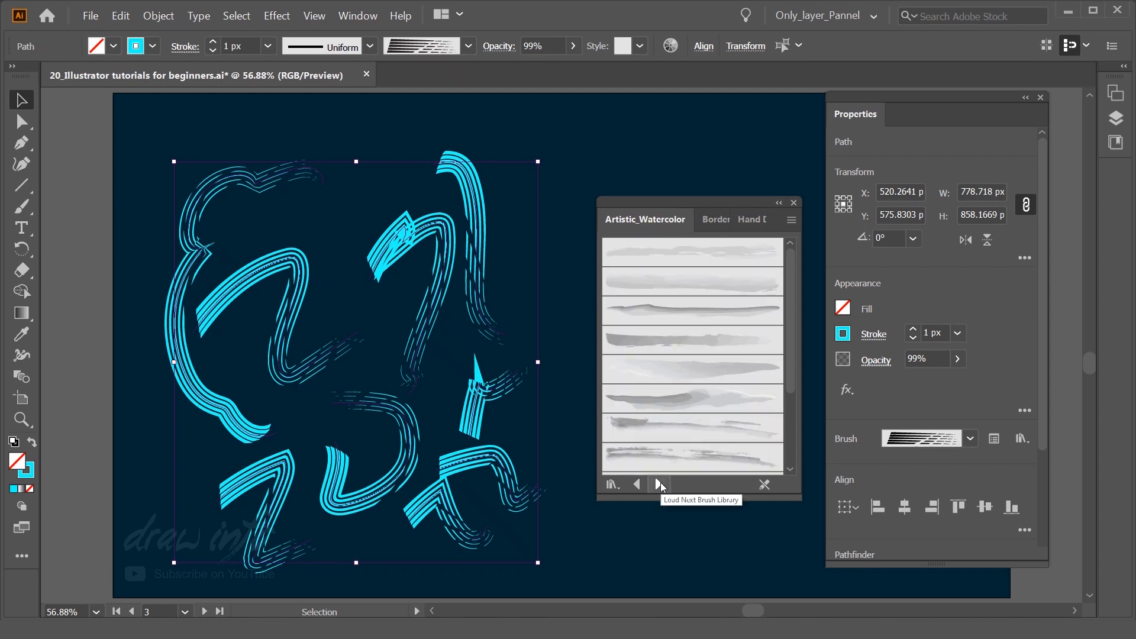
left_click(708, 319)
left_click(708, 339)
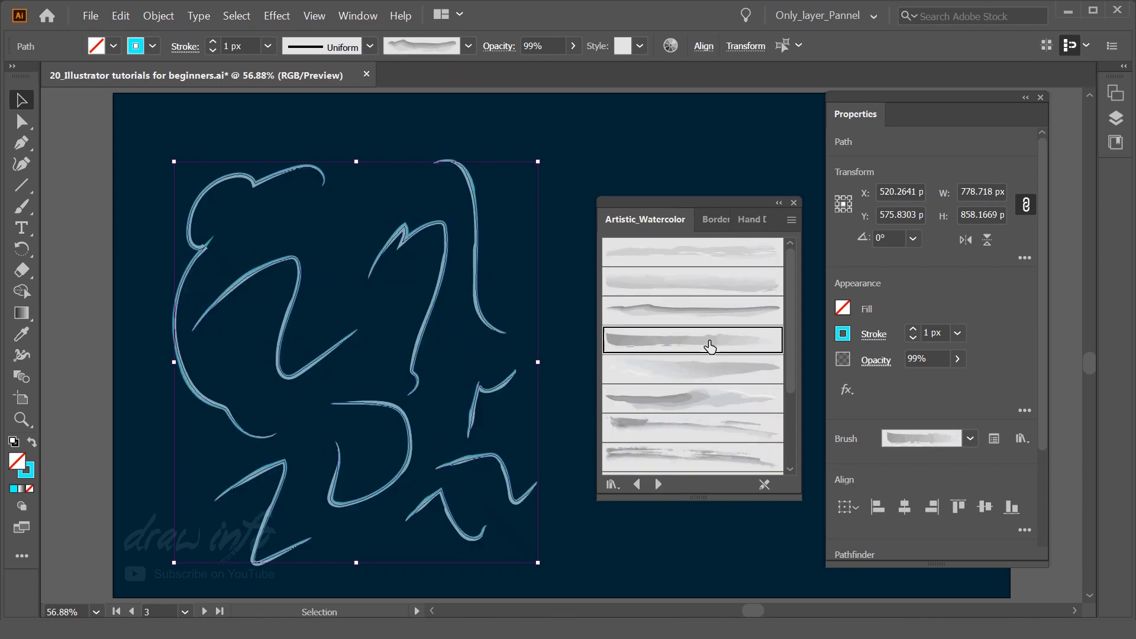
left_click(707, 392)
left_click(704, 427)
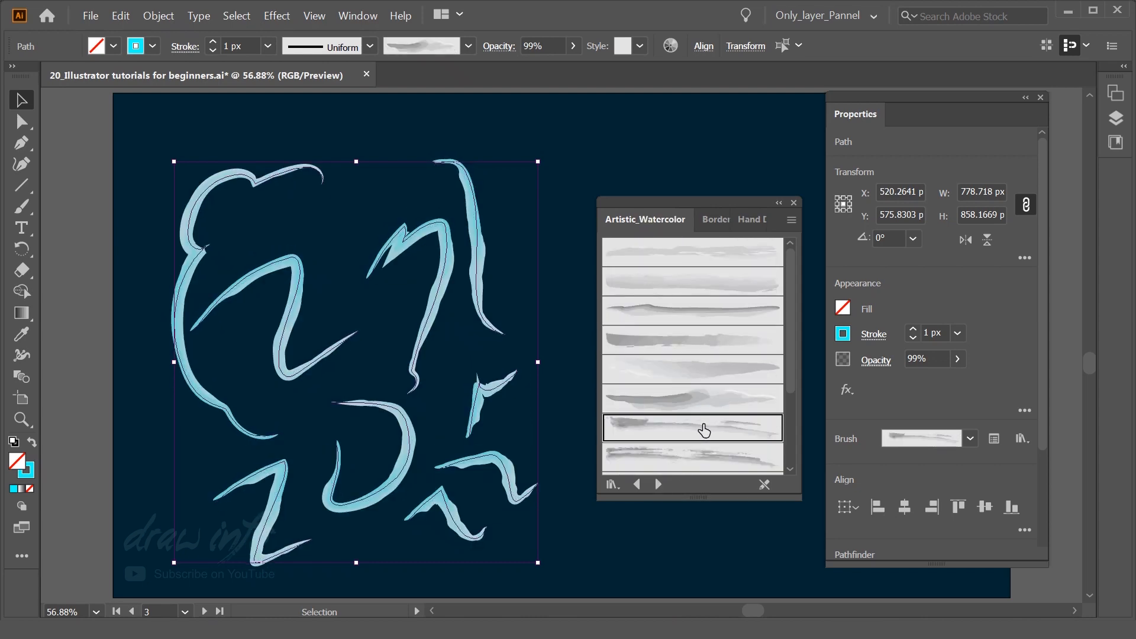